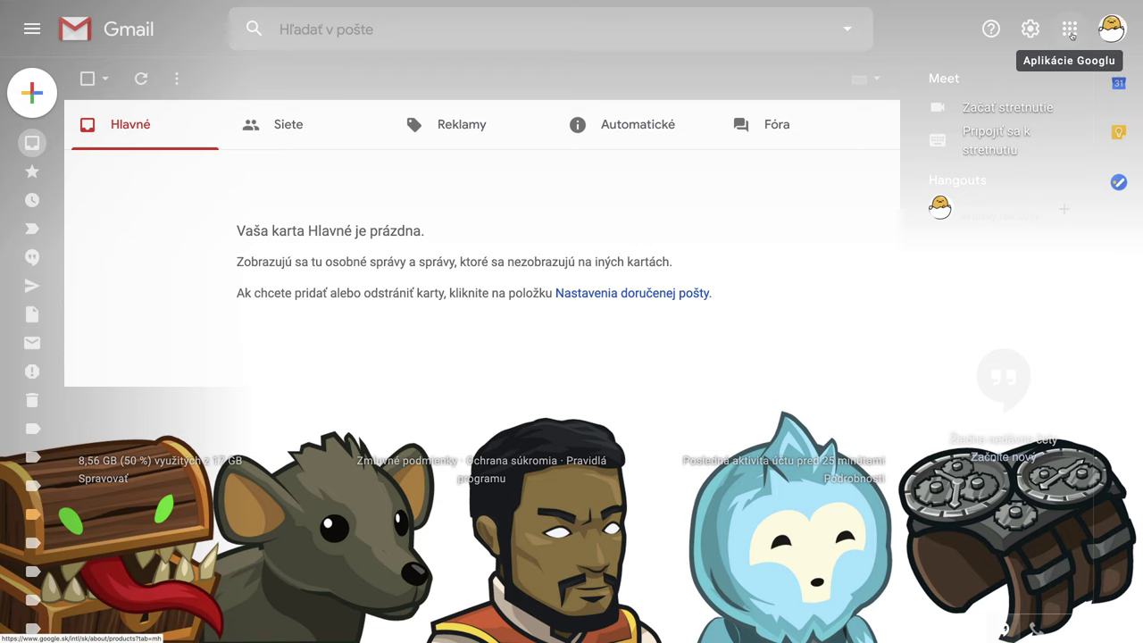
Step: Switch from Gmail to Google Sheets, create a blank spreadsheet and name it skratky
left_click(1071, 35)
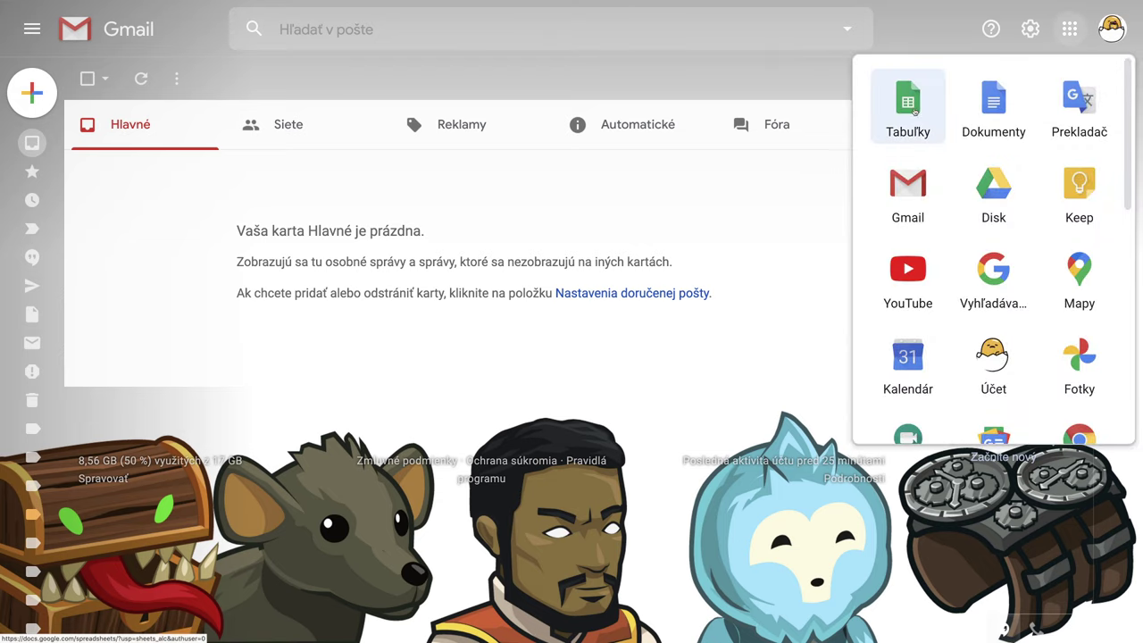
left_click(913, 109)
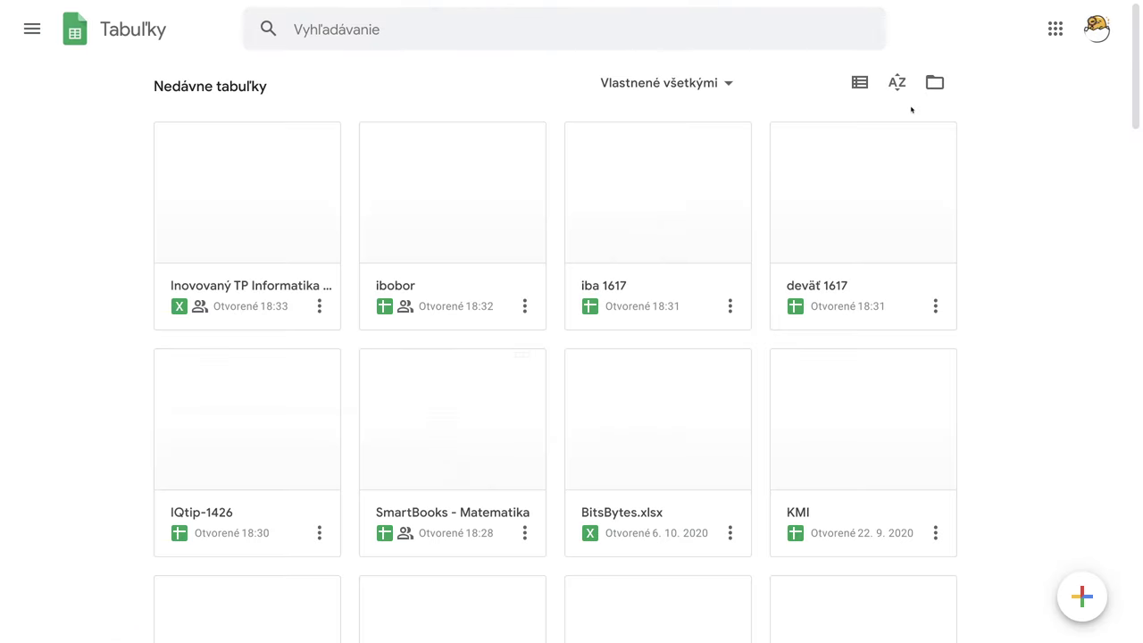
left_click(1081, 597)
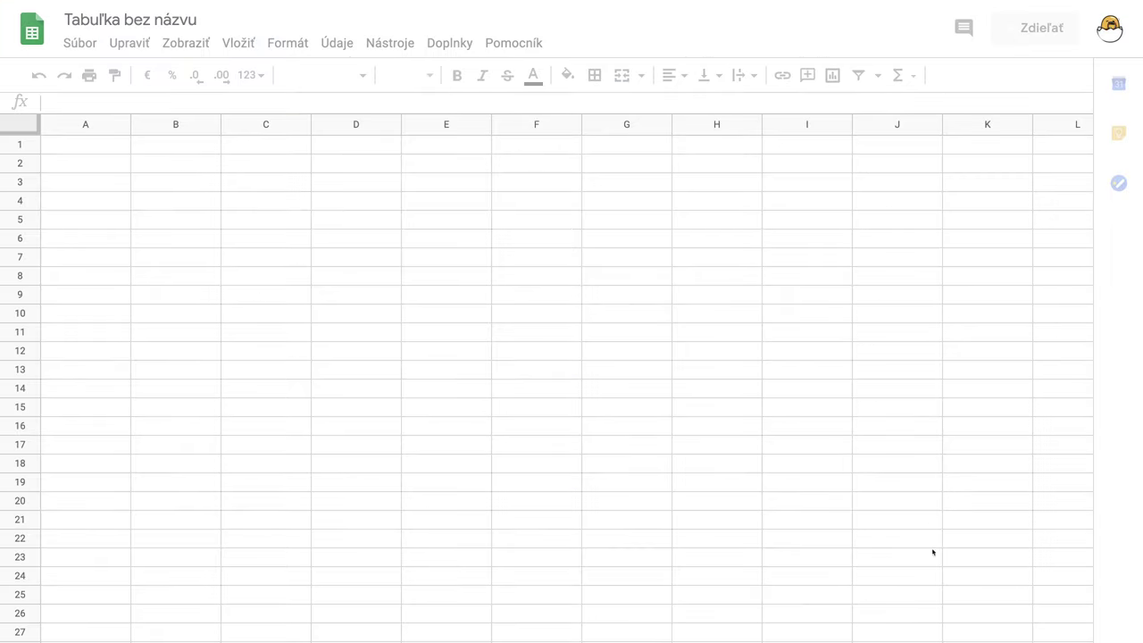
left_click(67, 20)
type("skratky")
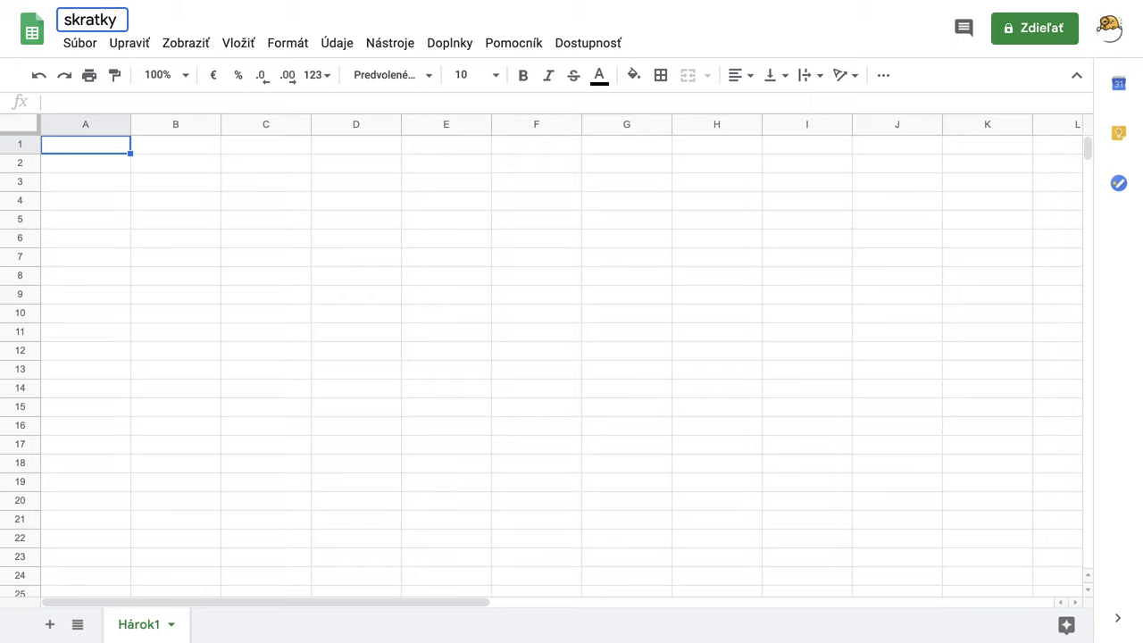
key("Return")
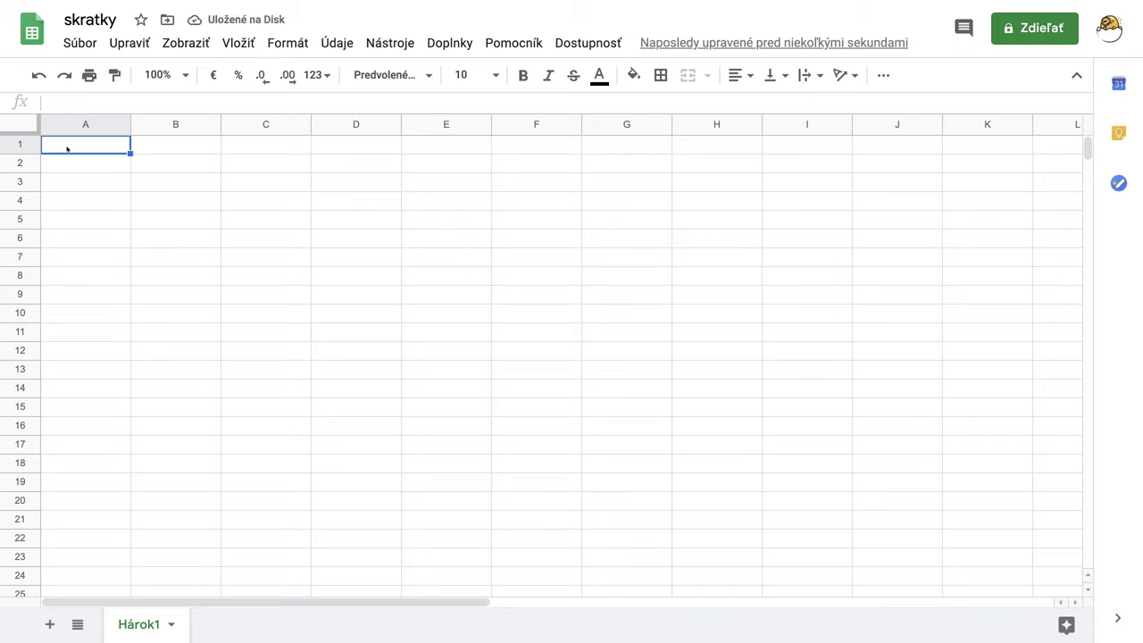
Step: Enter the value 1 in cell A1
type("1")
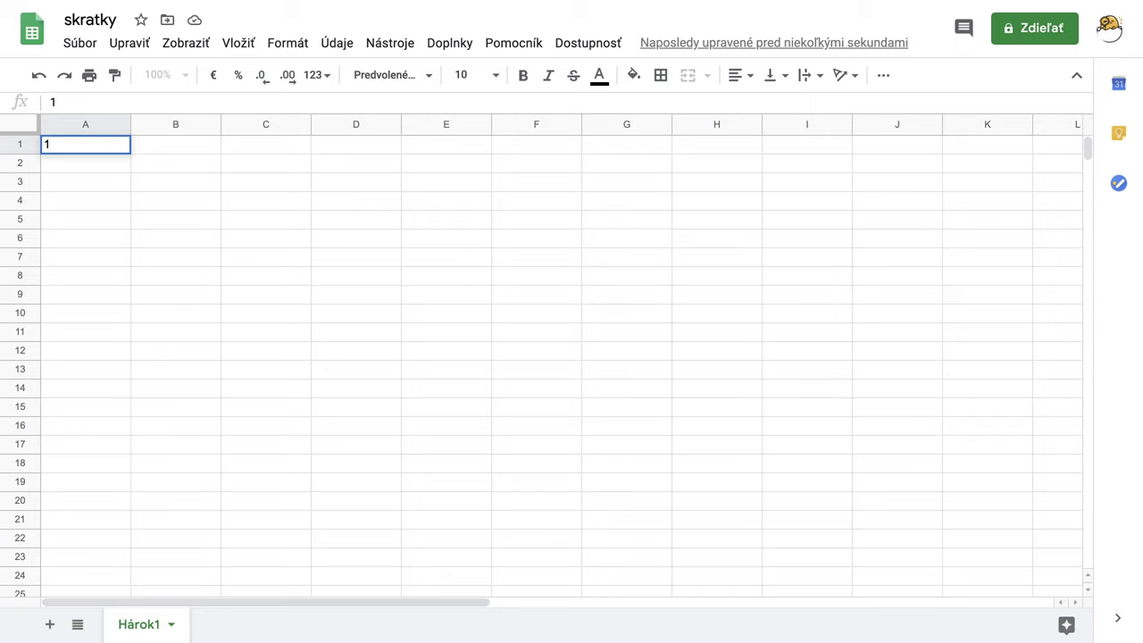
key("Return")
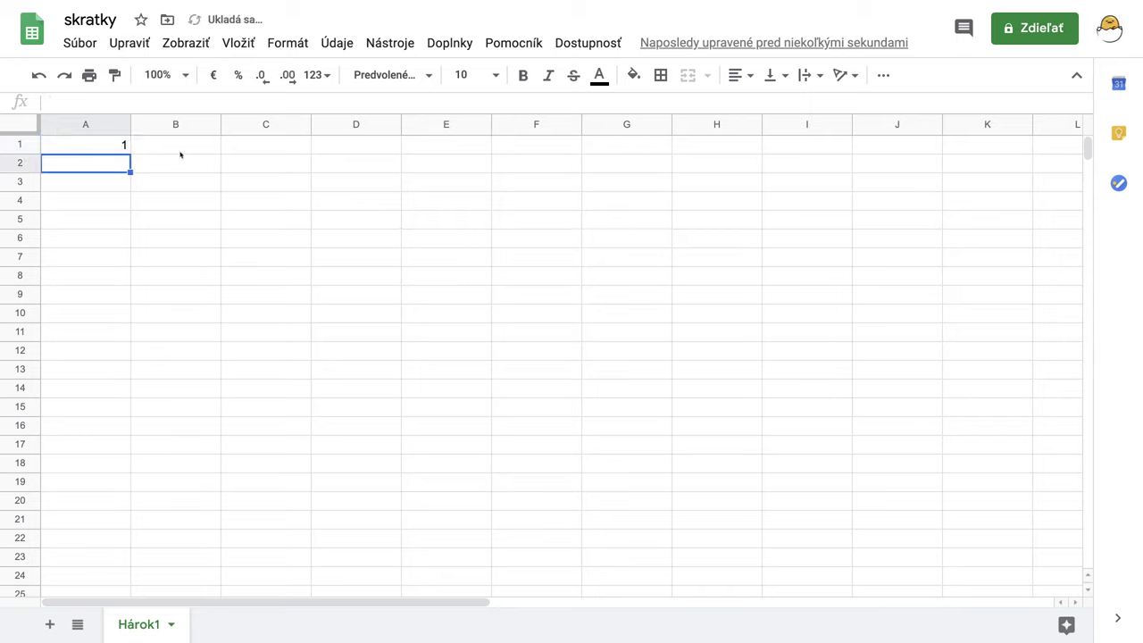
Step: Enter the value 2 in cell B1 and clear that cell again
left_click(184, 153)
type("2")
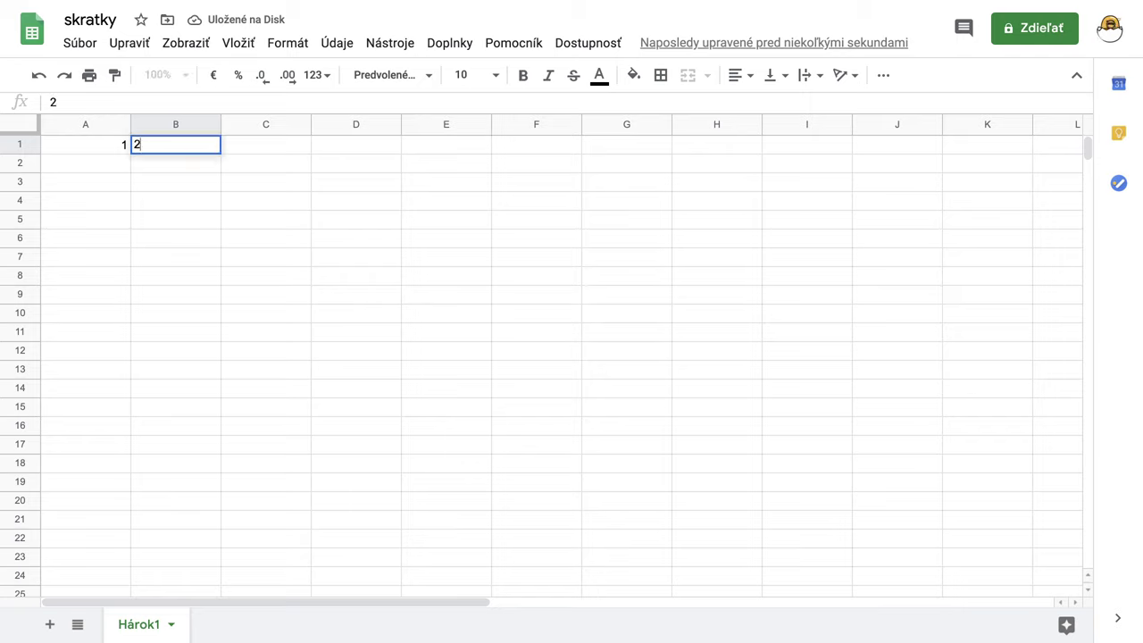
key("Return")
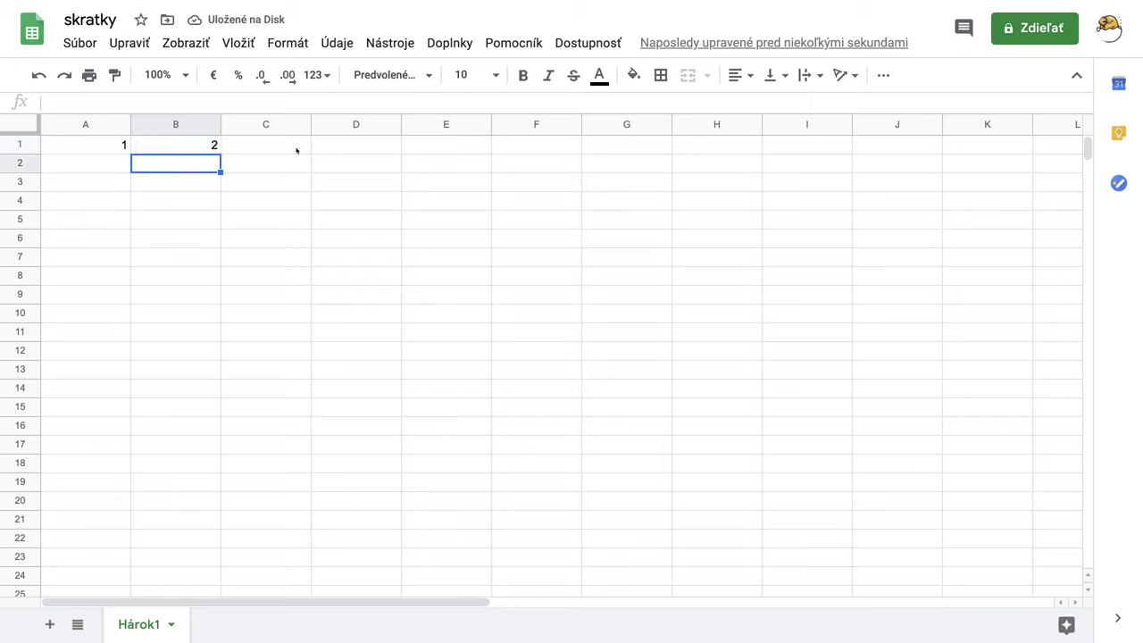
left_click(200, 149)
key("Delete")
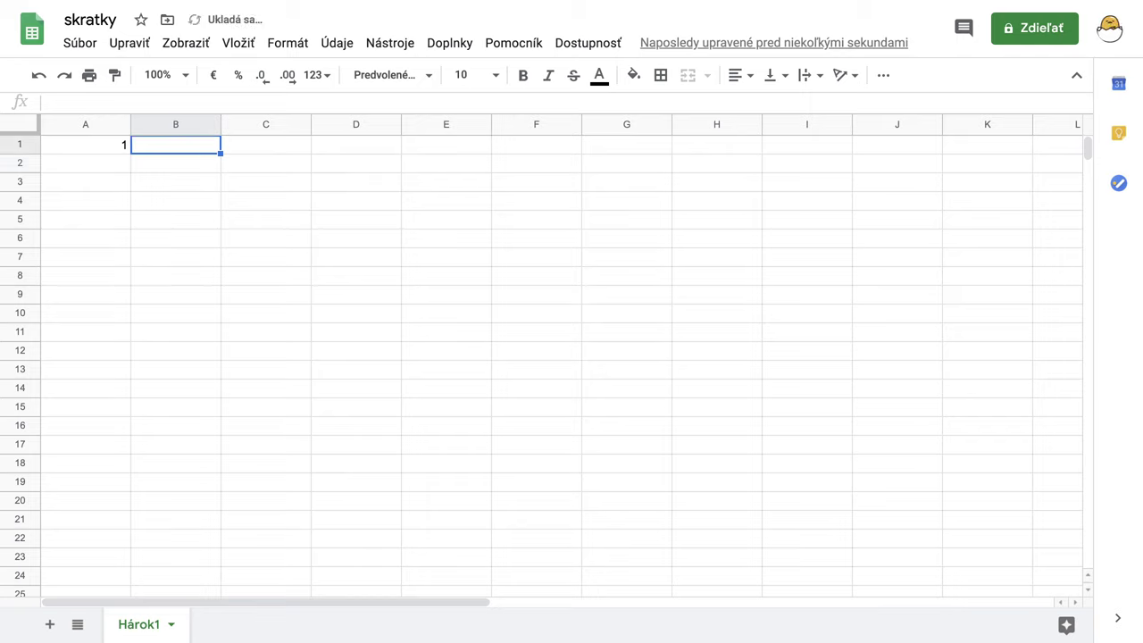
Step: Fill the value of cell A1 across row 1 to G1 and undo the fill
left_click(81, 148)
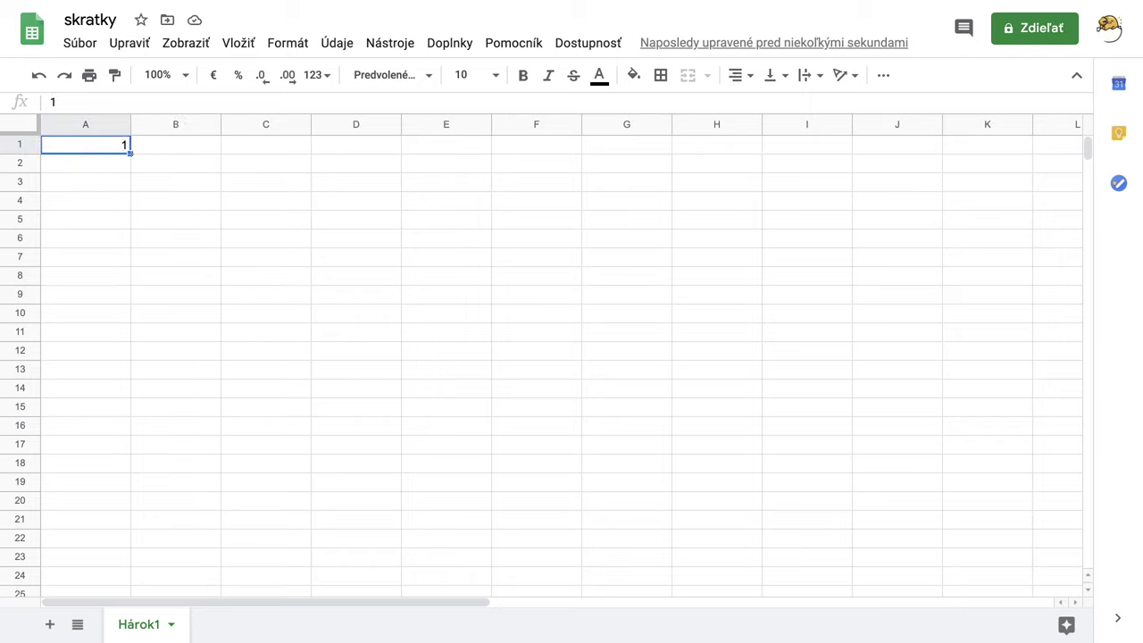
left_click_drag(130, 154, 651, 153)
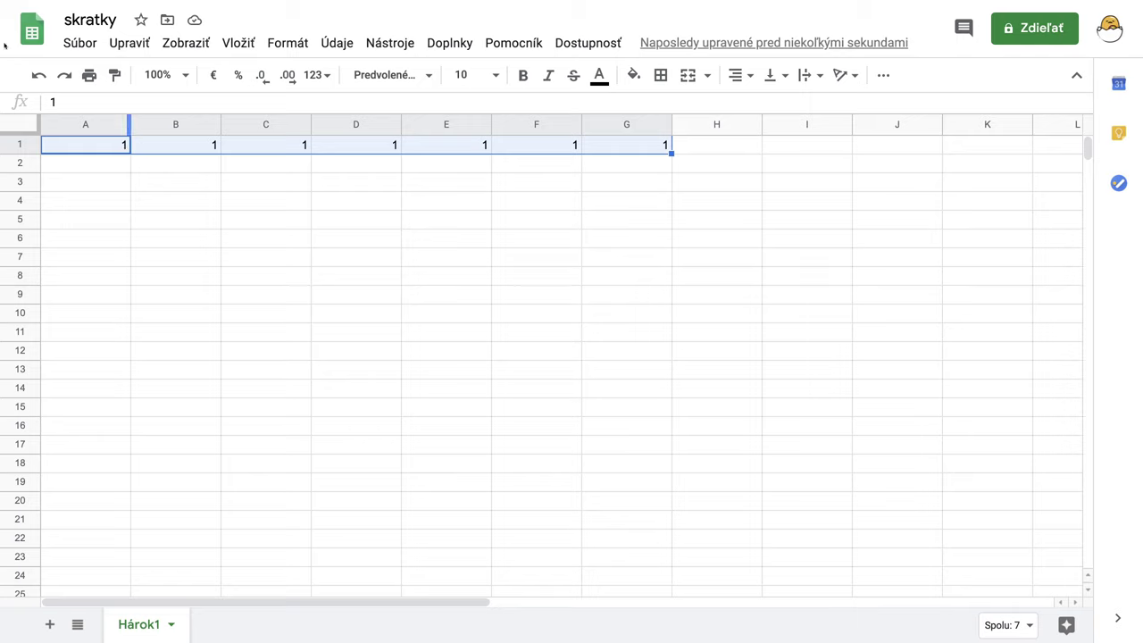
left_click(37, 77)
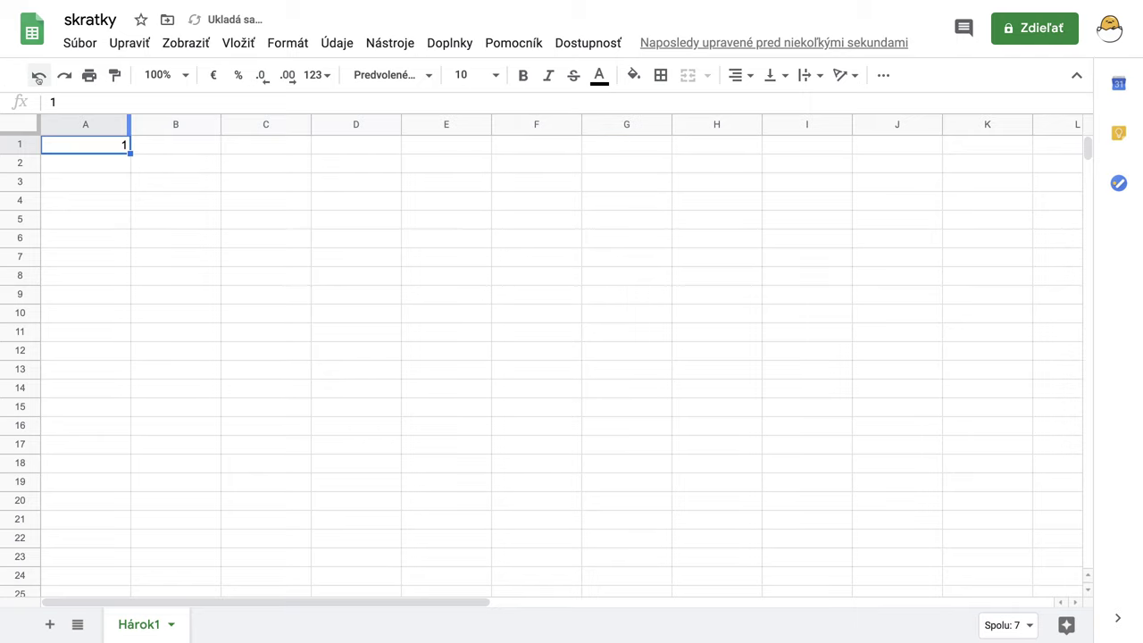
Step: Enter 2 in cell B1 and extend the series from A1:B1 across row 1 to J1, giving 1 to 10
left_click(166, 152)
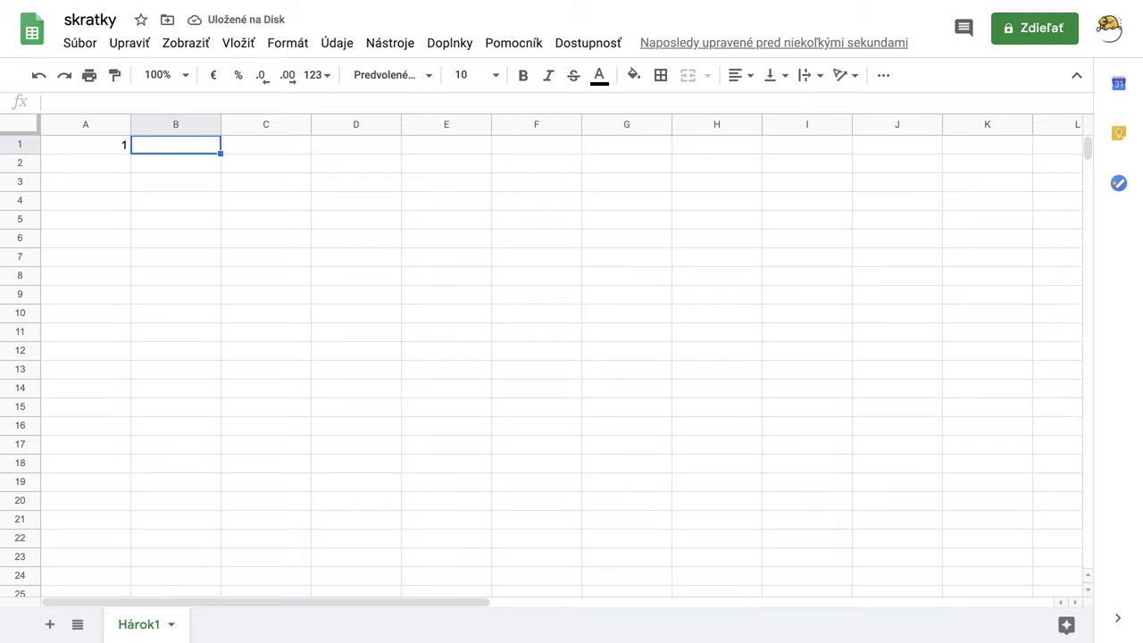
type("2")
key("Return")
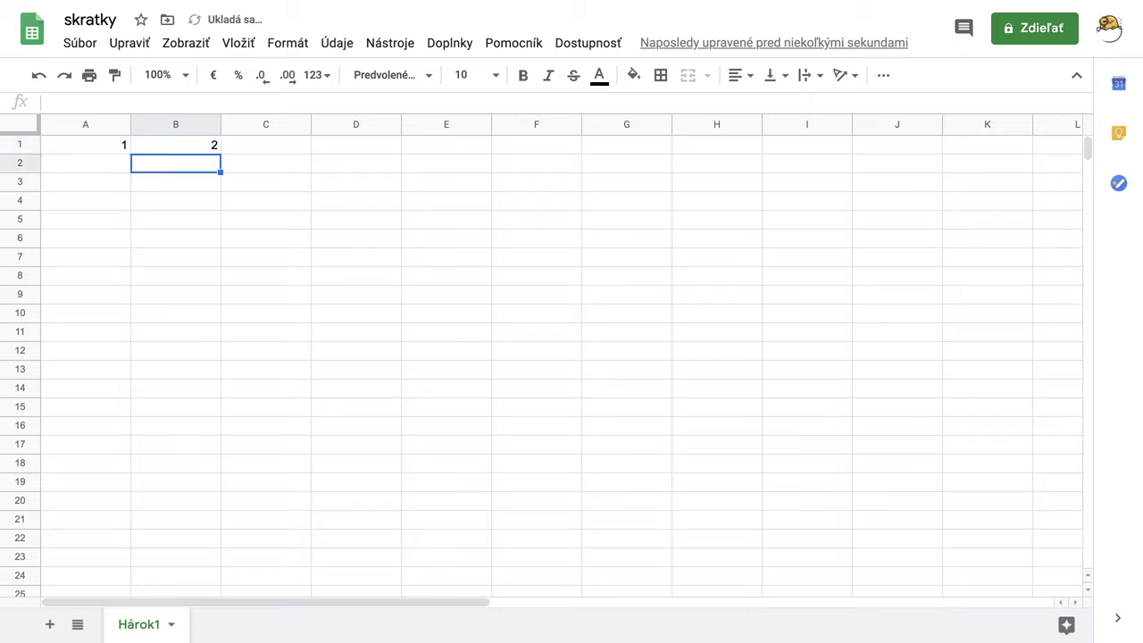
left_click_drag(62, 148, 213, 146)
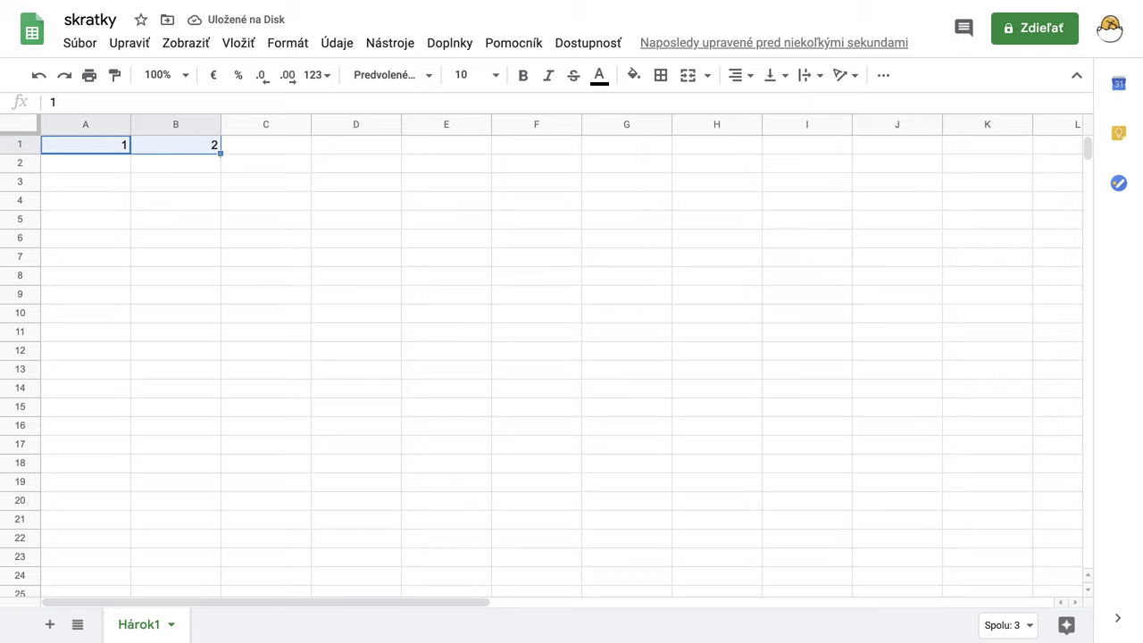
left_click_drag(220, 154, 867, 154)
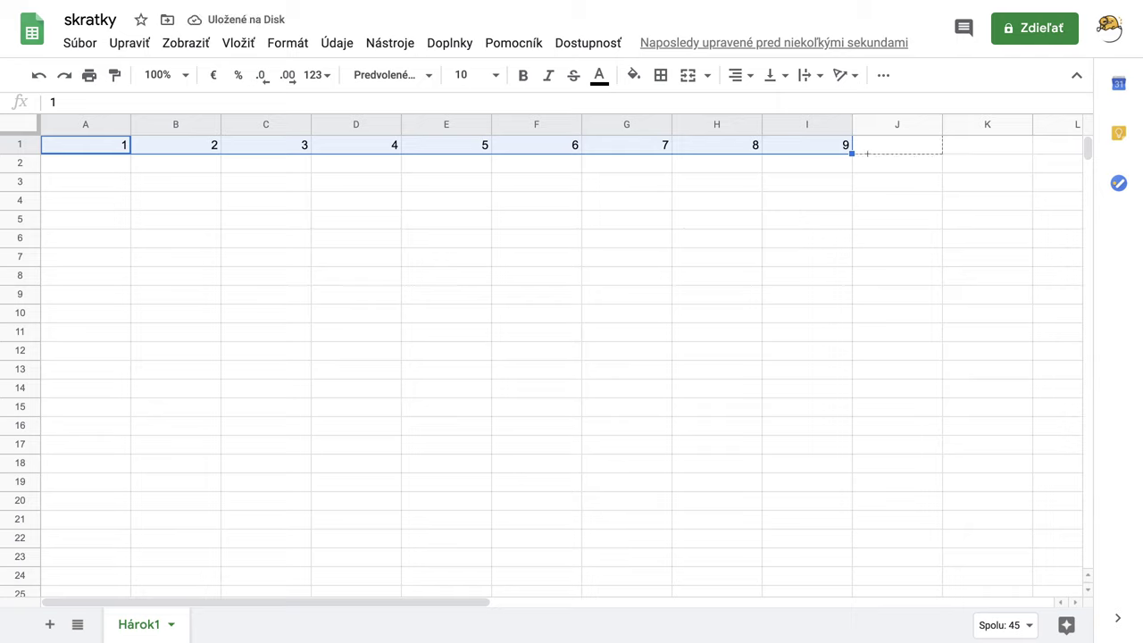
left_click_drag(937, 155, 914, 179)
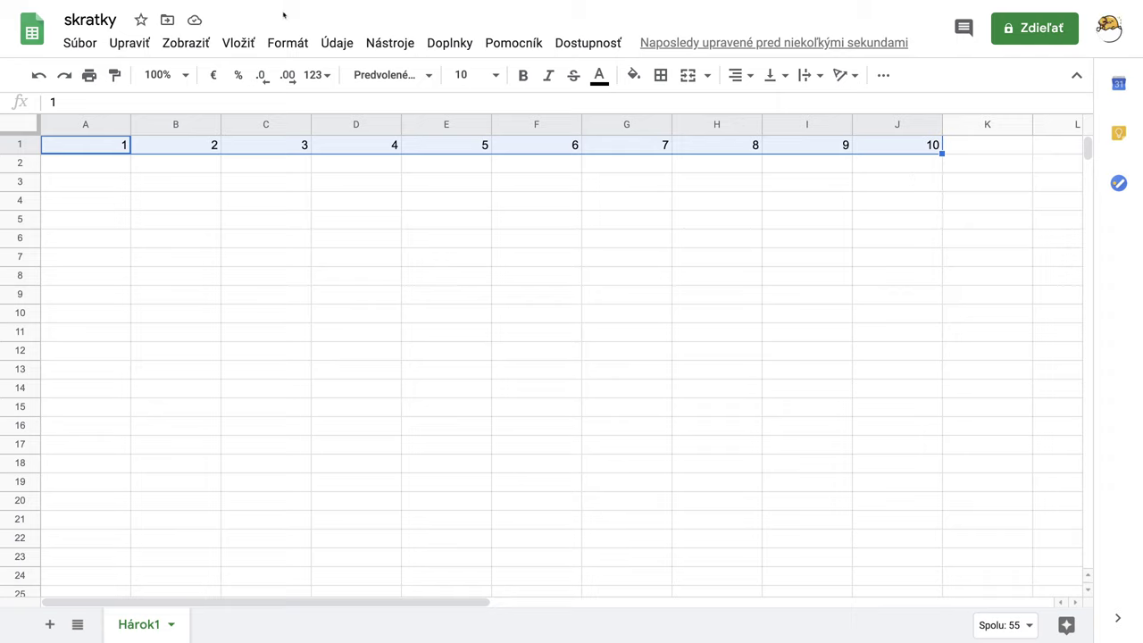
Step: Fill the value of cell A1 down to A10, and fill that column across to column J
left_click(87, 153)
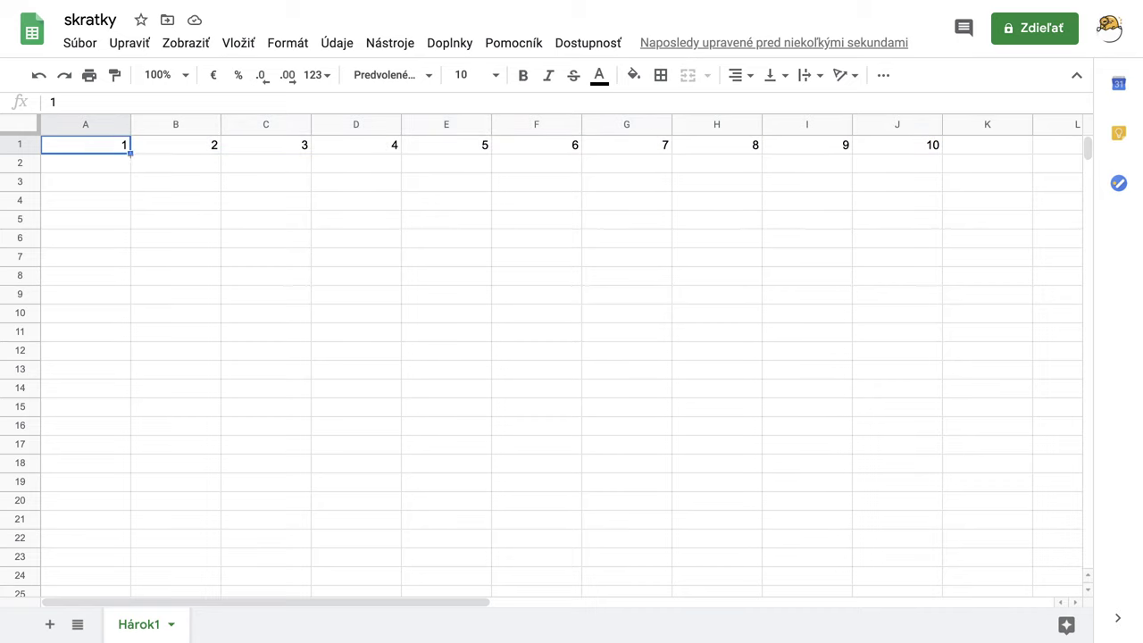
left_click_drag(130, 154, 130, 314)
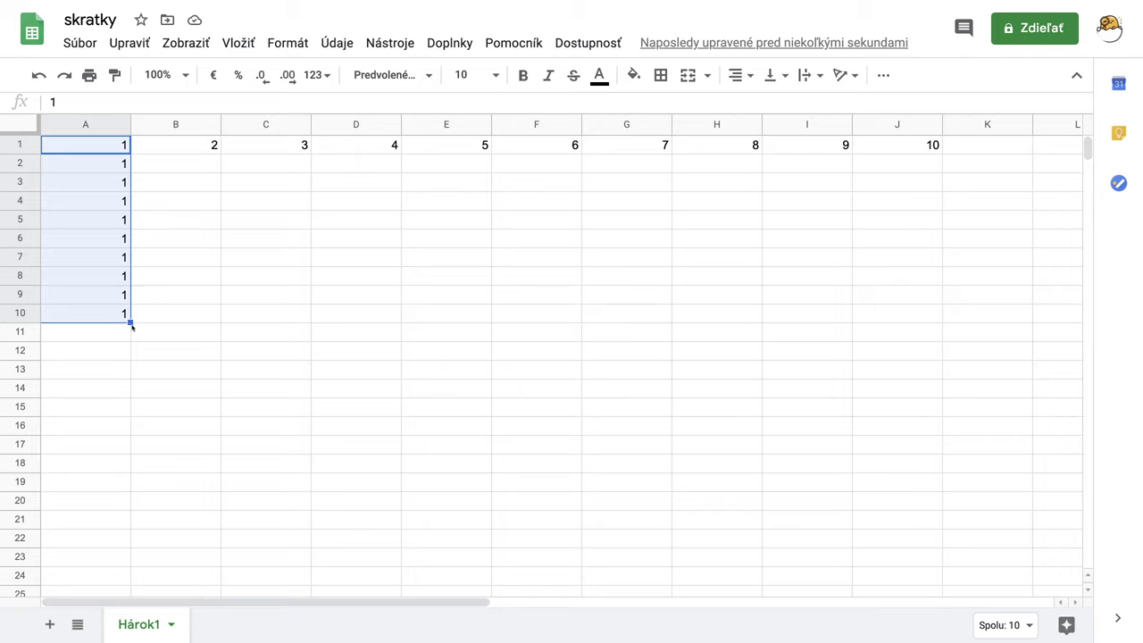
left_click_drag(130, 323, 884, 353)
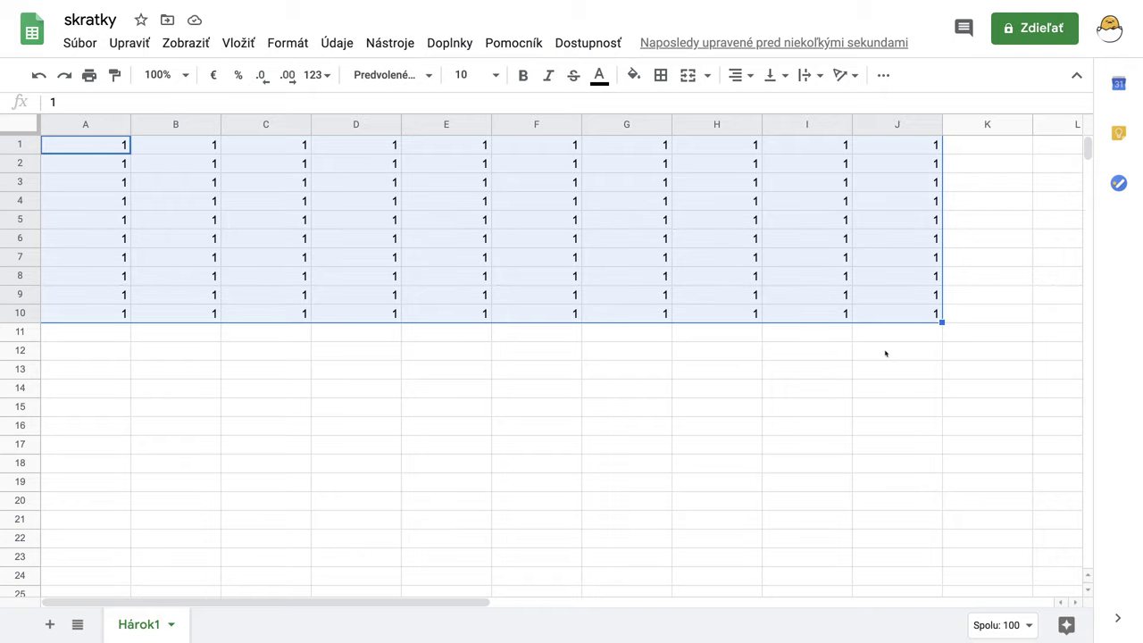
left_click(635, 351)
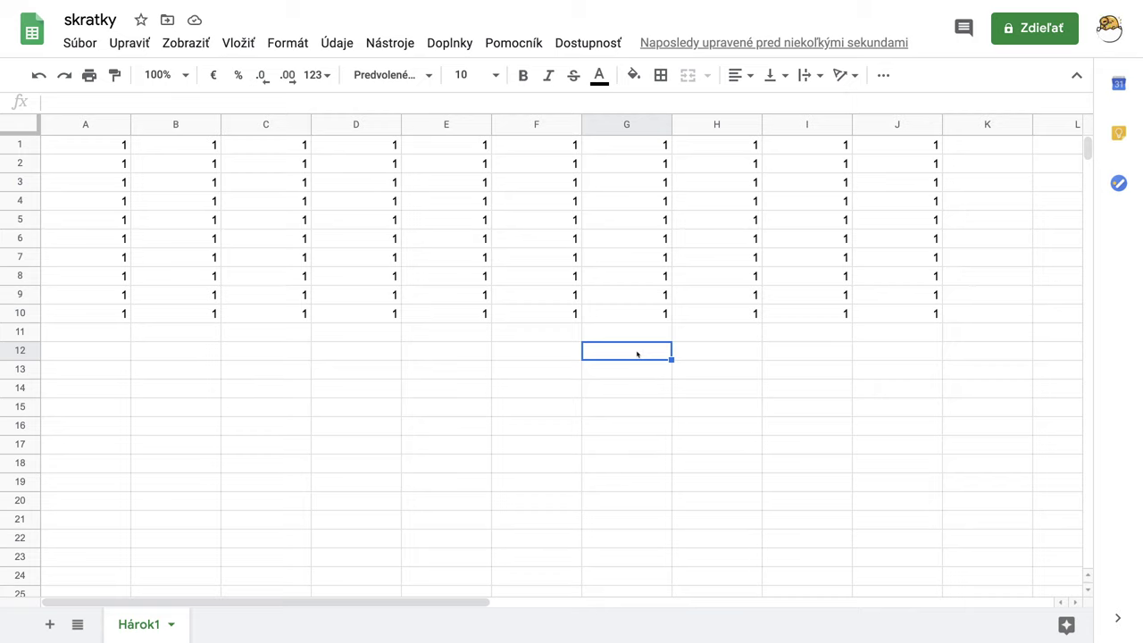
Step: Move the active cell from A1 one cell at a time to D1 and back, and jump to the last filled cell in row 1's block
left_click(92, 150)
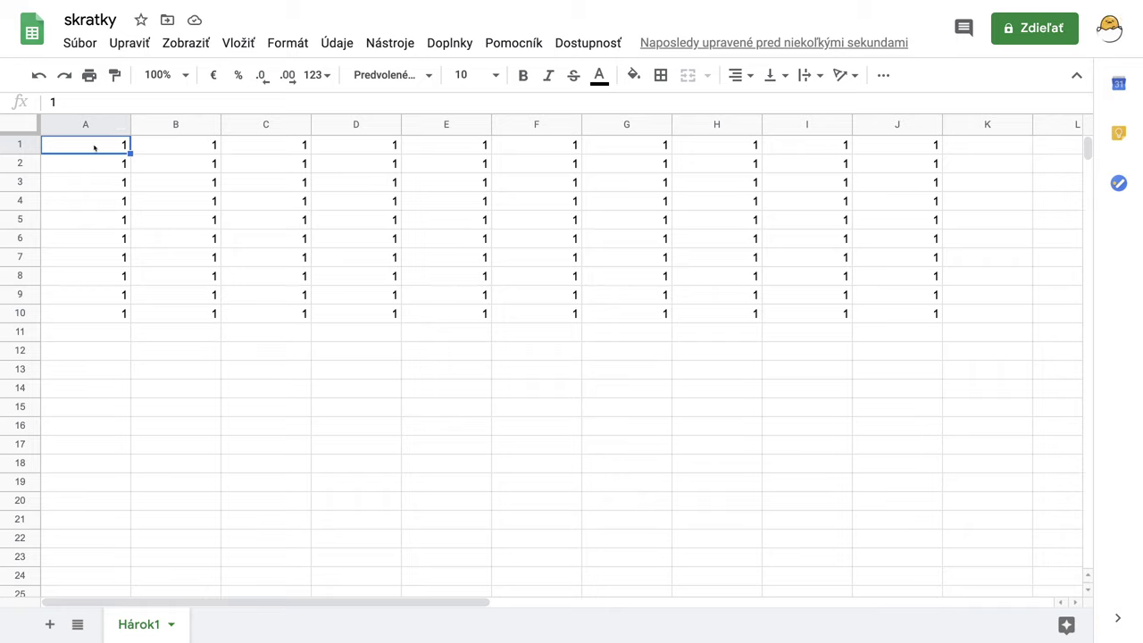
key("Right")
key("Right")
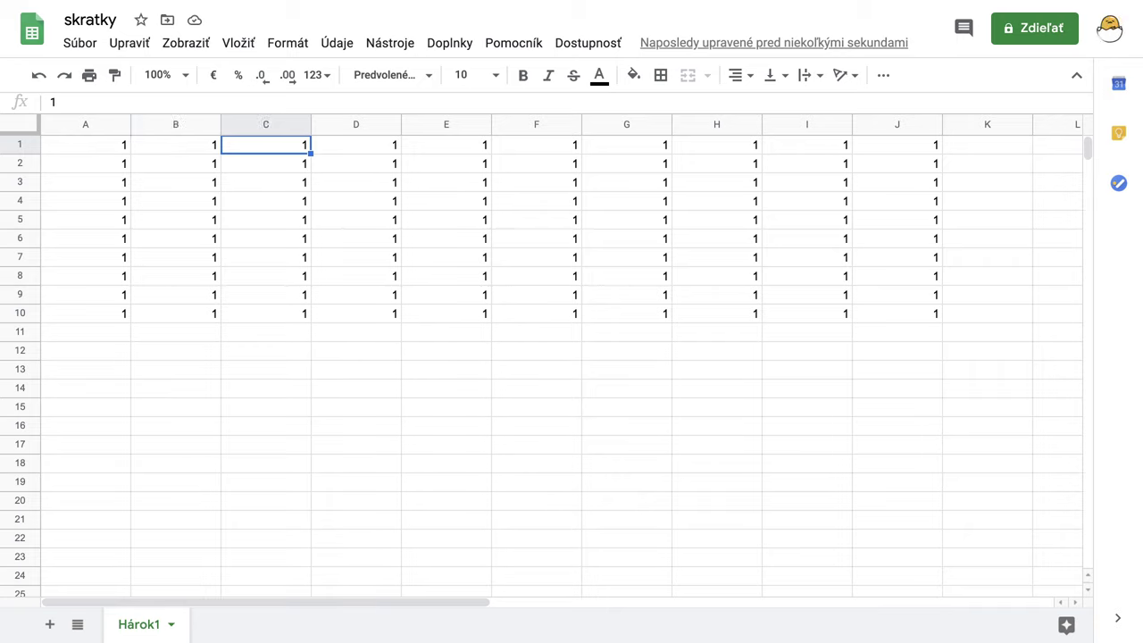
key("Right")
key("Left")
key("Left")
key("Left")
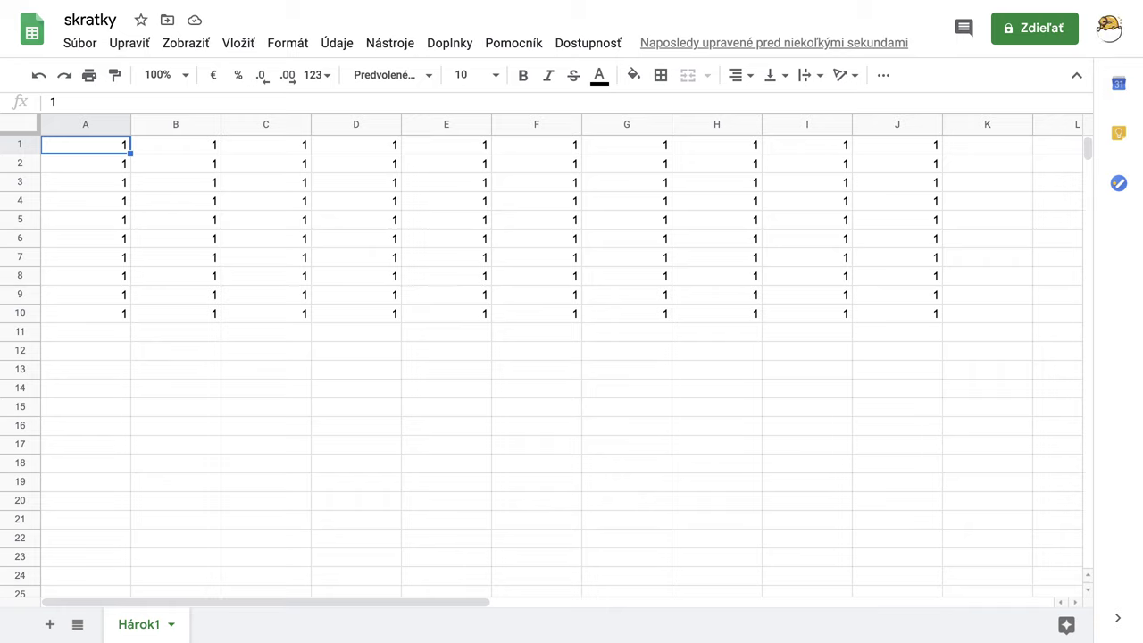
key("ctrl+Right")
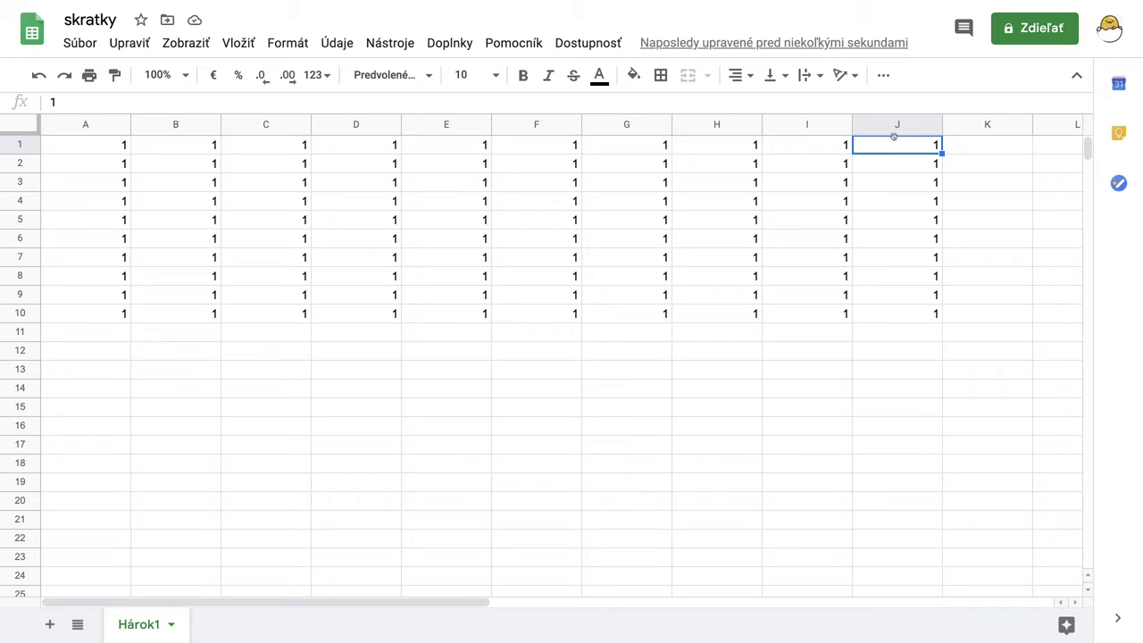
Step: Enter the value 1 in cell L1, leaving column K empty
left_click(1039, 153)
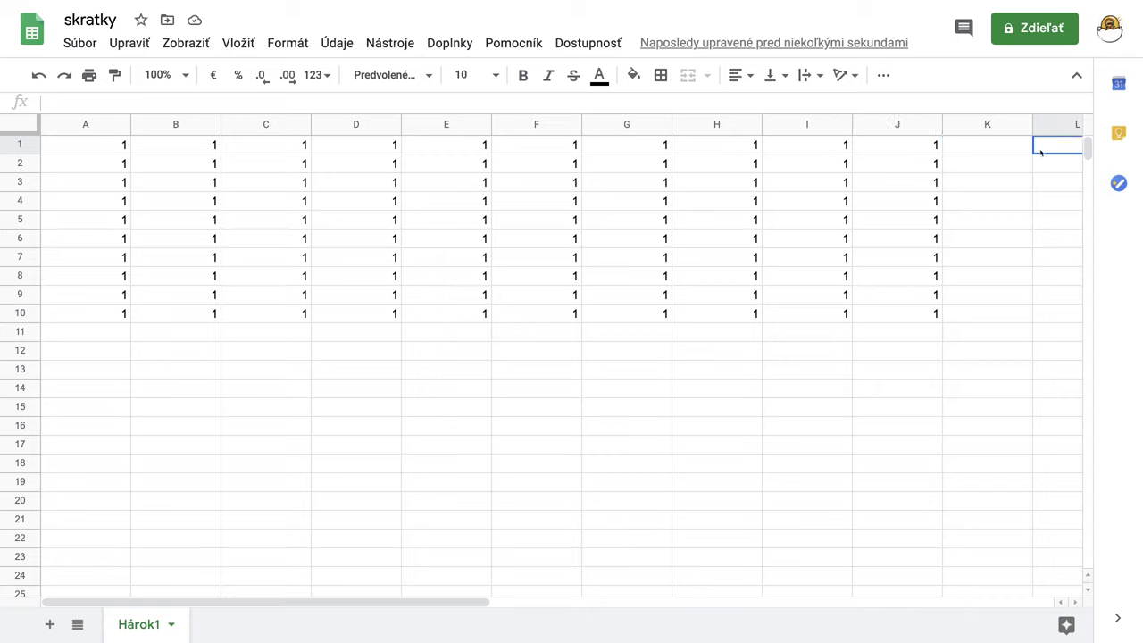
type("1")
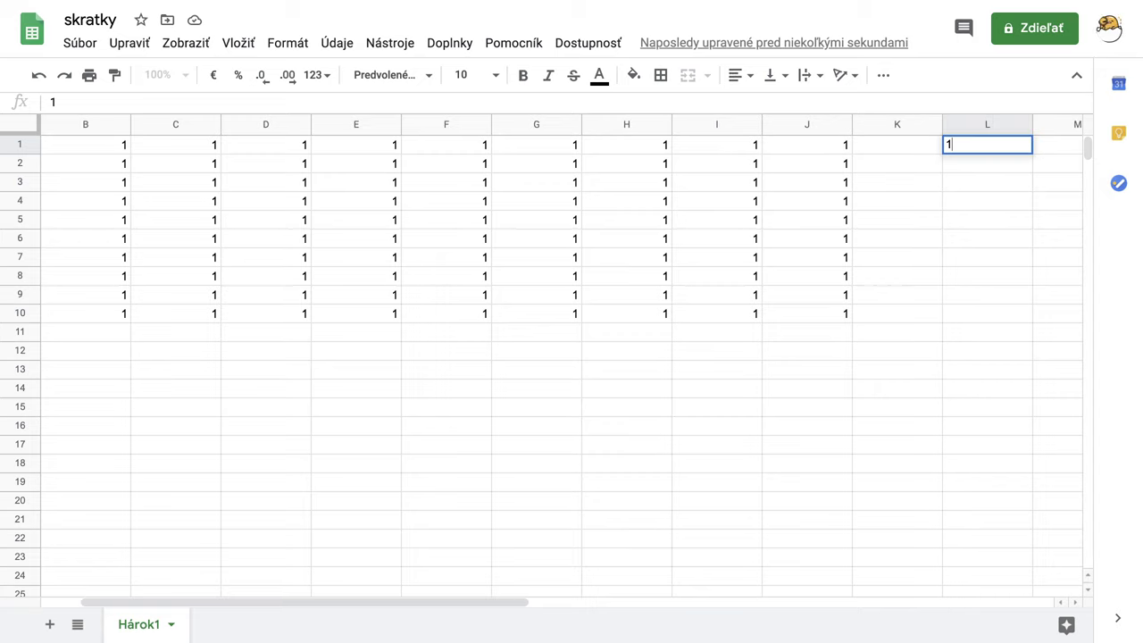
key("Return")
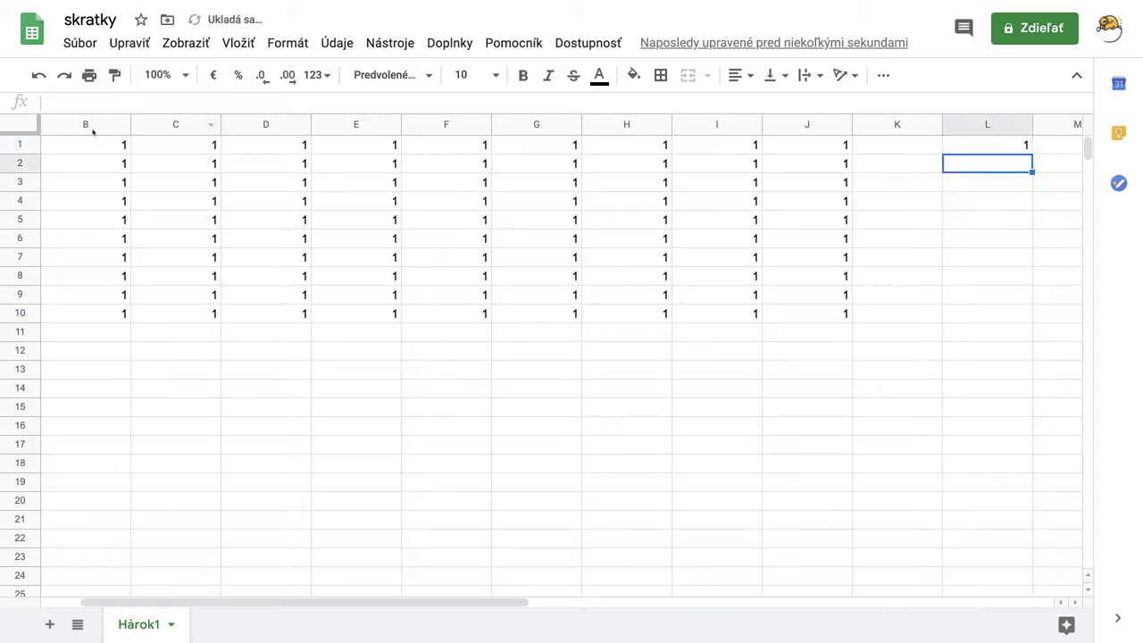
Step: Starting from cell B1, jump along row 1 to the block's last filled cell J1 and across the gap to L1
left_click(74, 149)
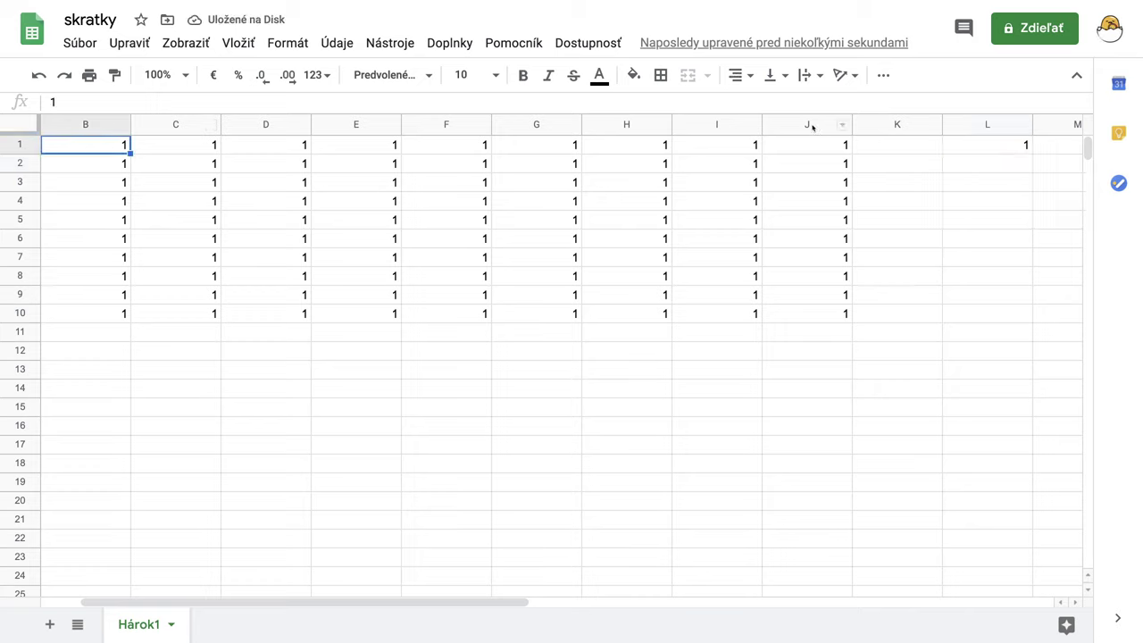
left_click(806, 150)
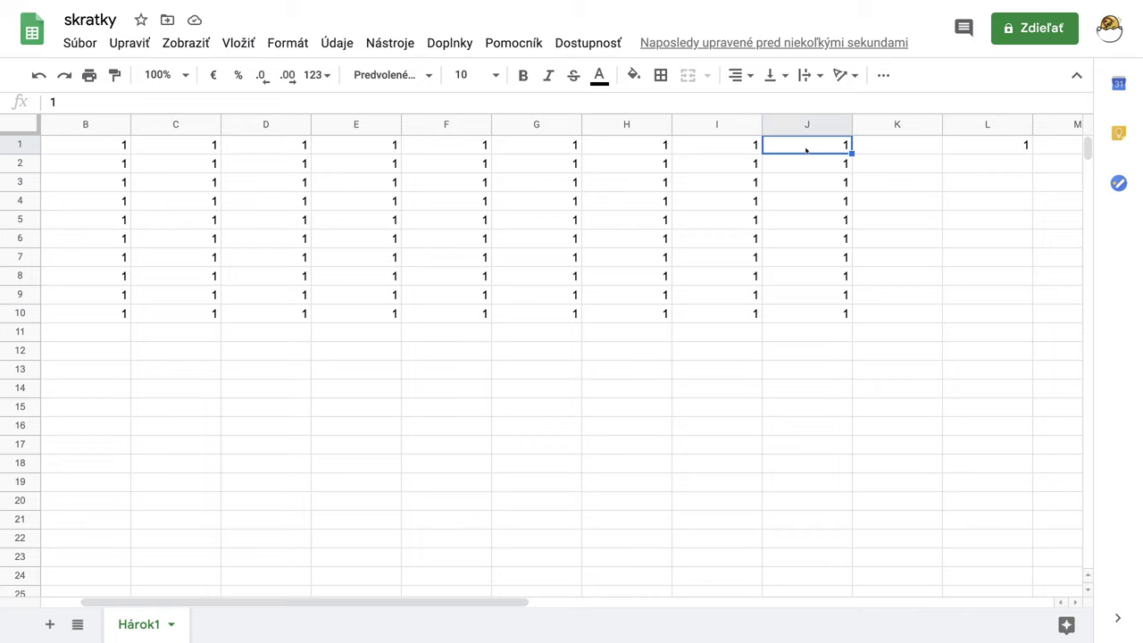
left_click(982, 150)
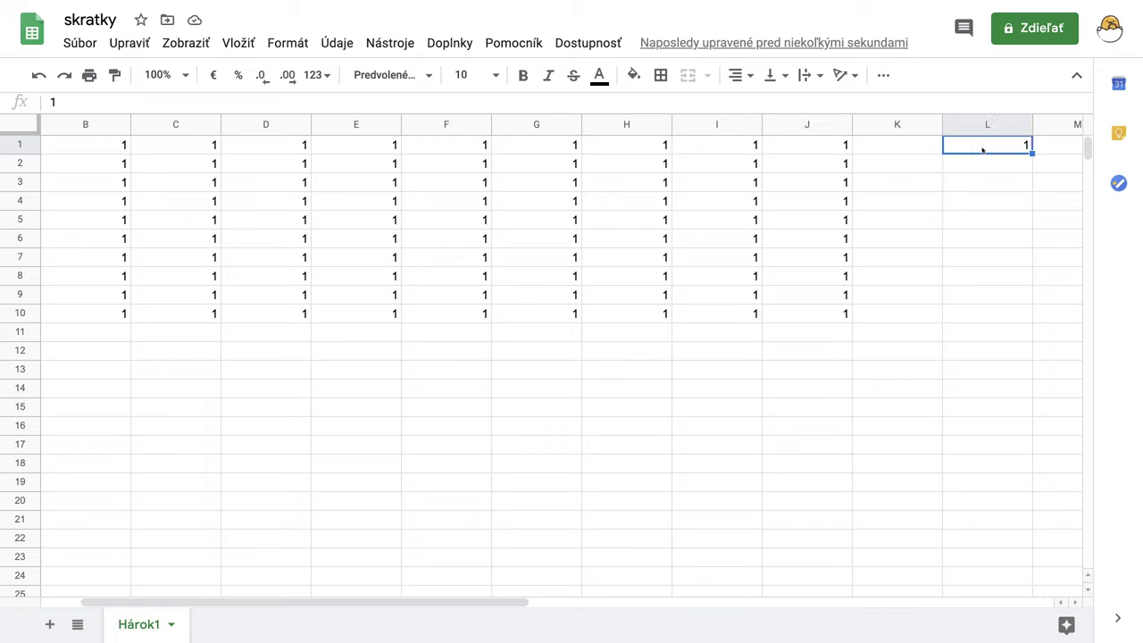
left_click(96, 150)
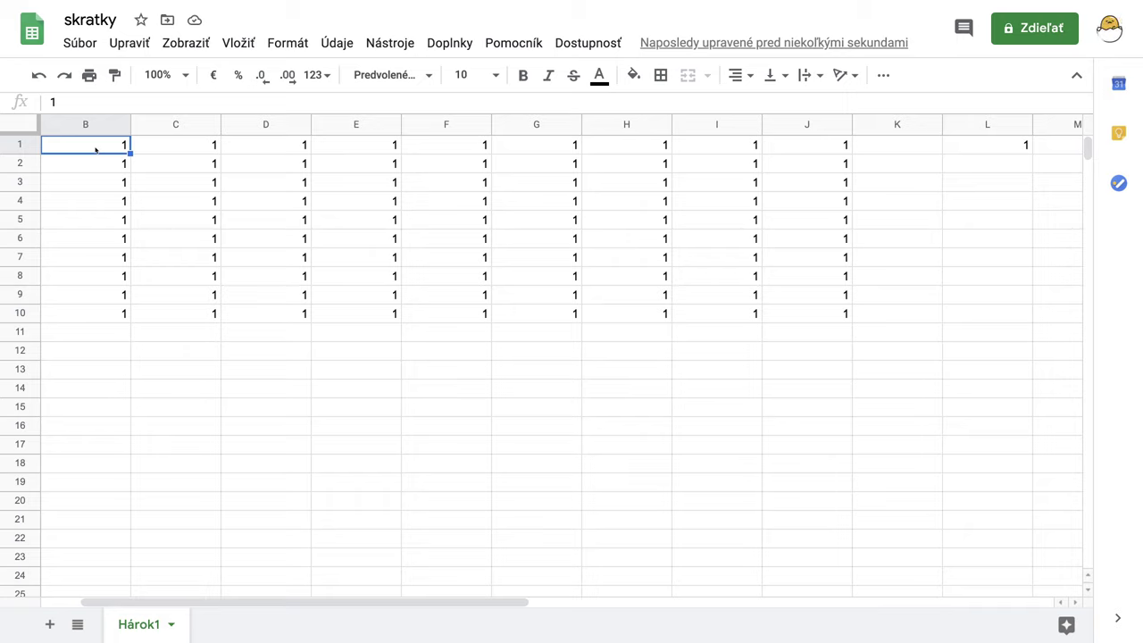
key("ctrl+Right")
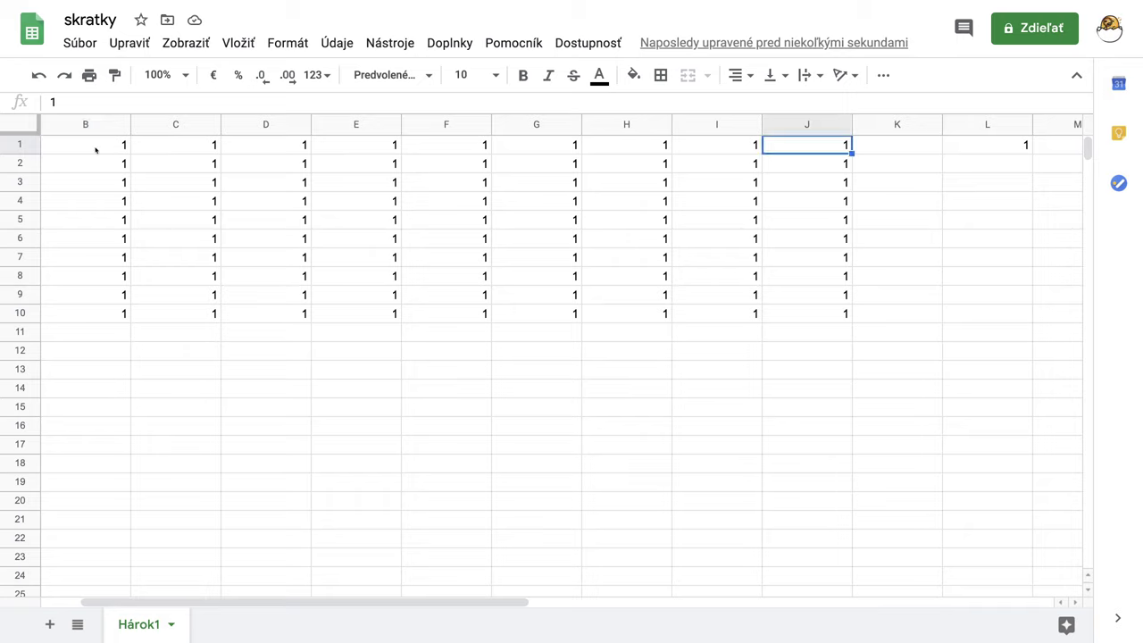
key("ctrl+Right")
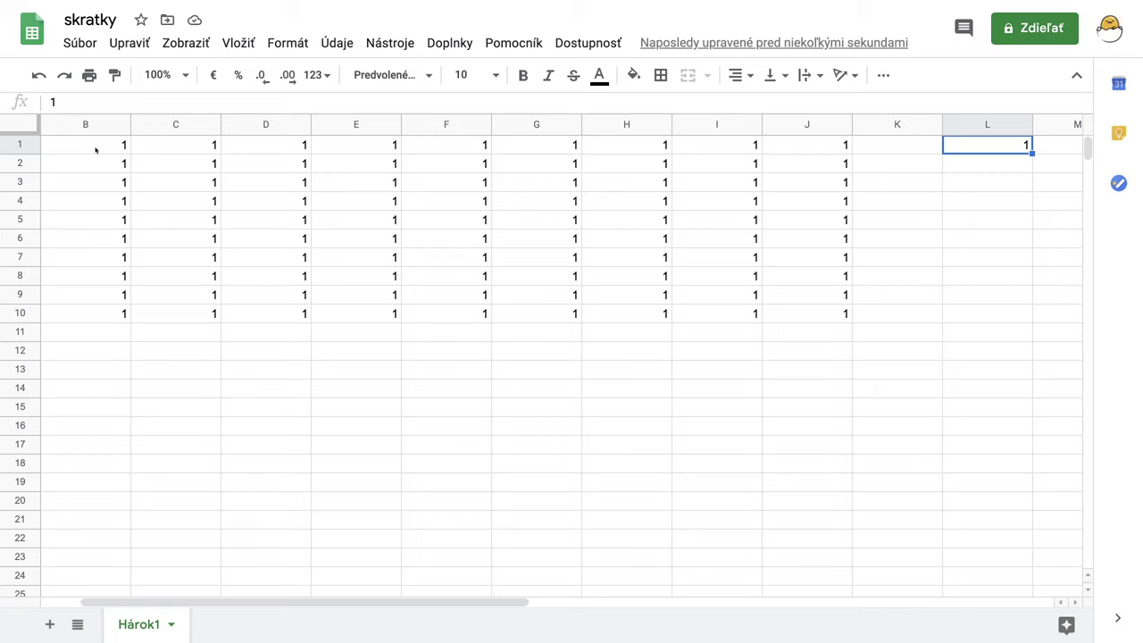
Step: Starting from cell B1, jump down to the block's last filled cell B10 and on to the sheet's last row
left_click(96, 149)
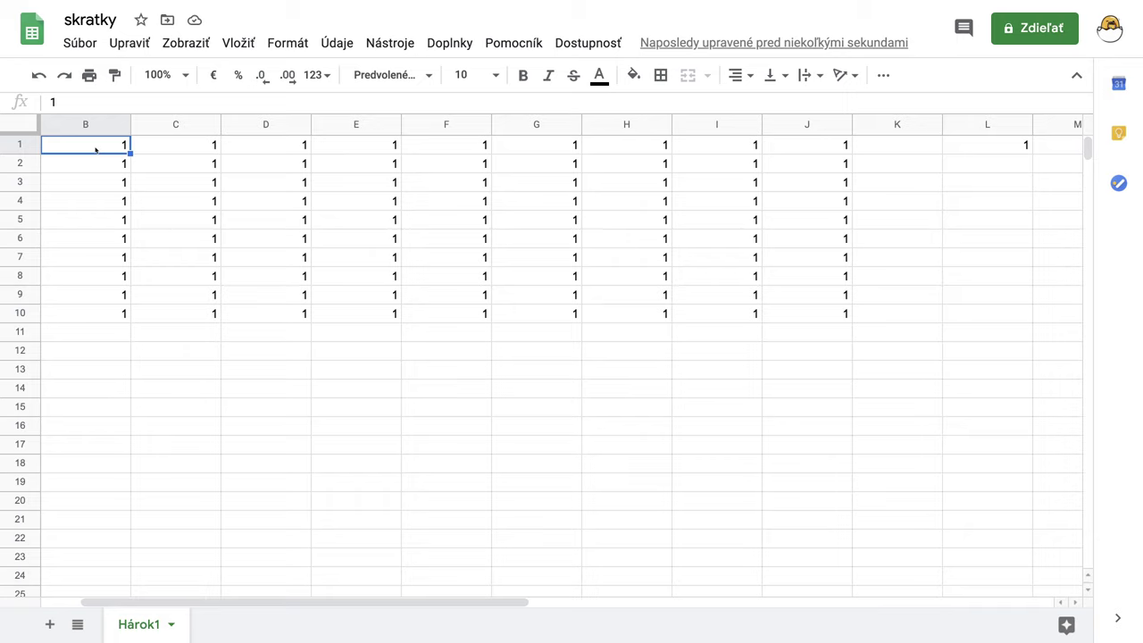
key("ctrl+Down")
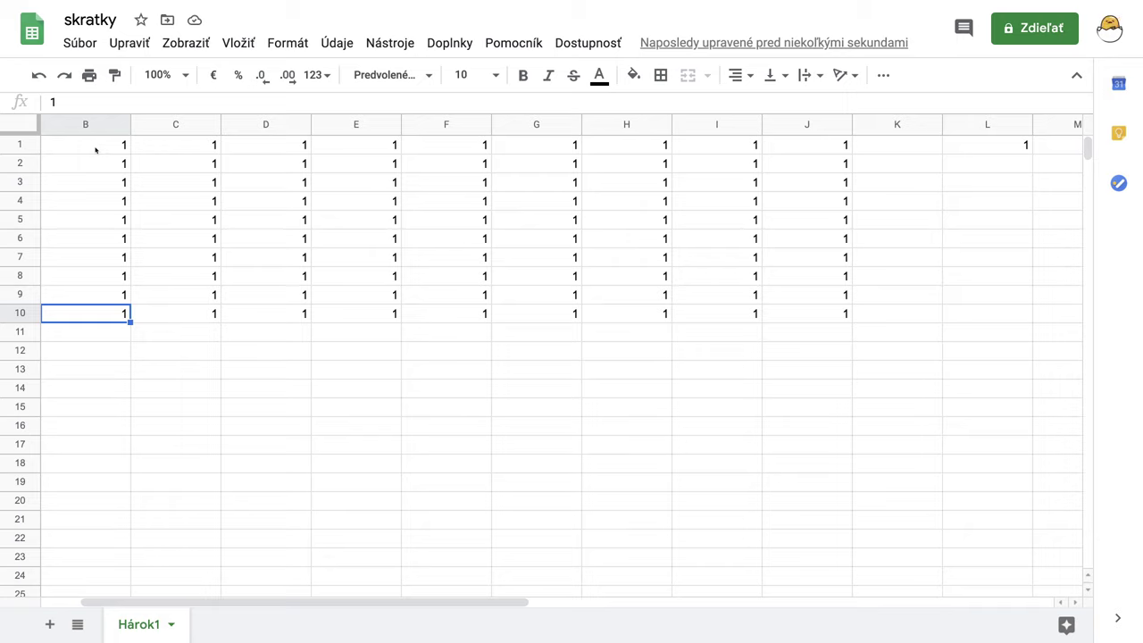
key("ctrl+Down")
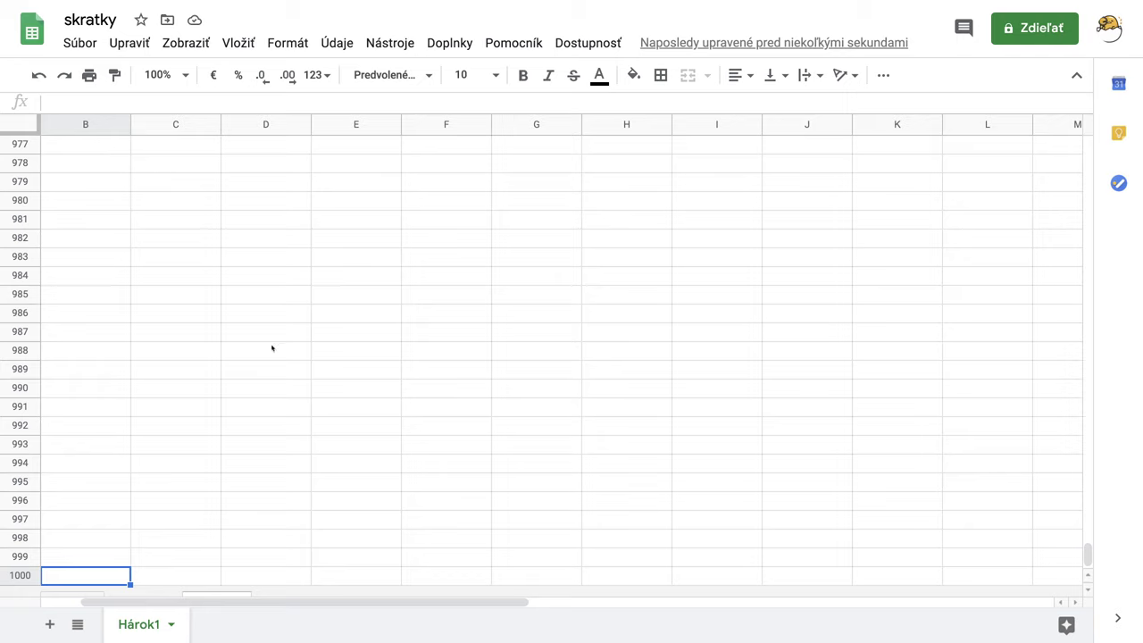
scroll(272, 347, "down", 1)
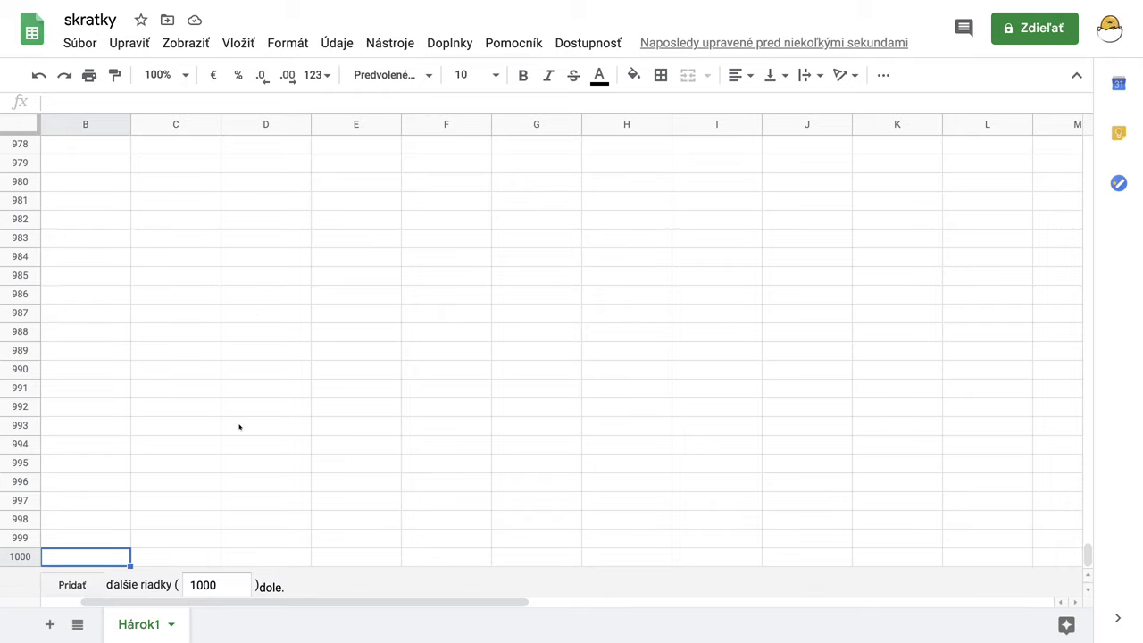
scroll(240, 428, "down", 1)
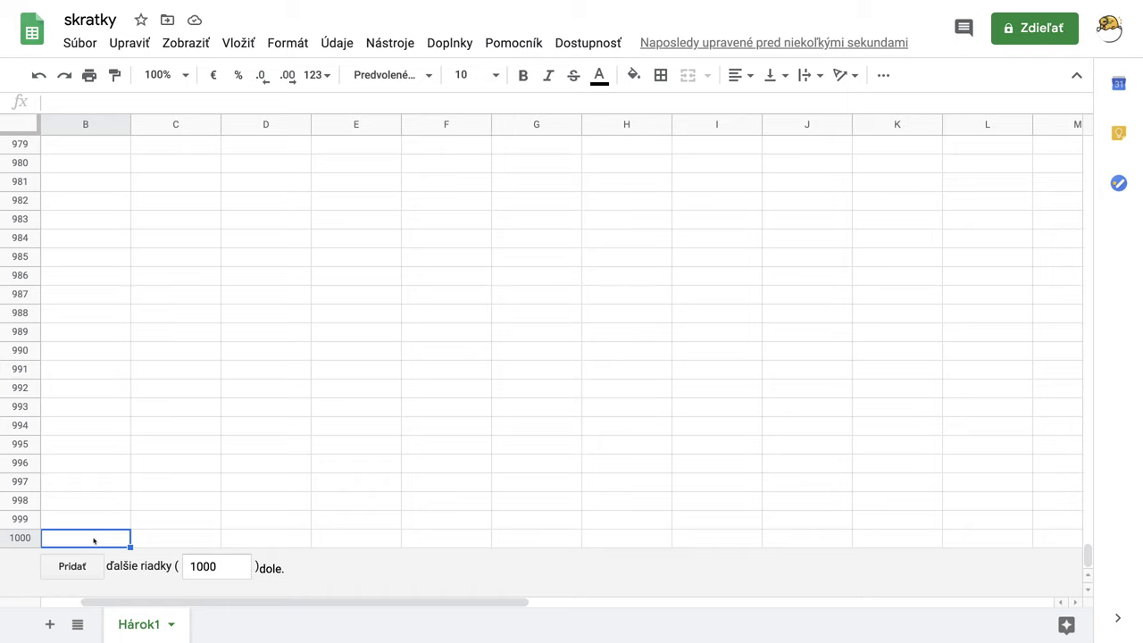
Step: Jump from the sheet's last row back up to B10, and along row 10 to J10 and back to A10
key("ctrl+Up")
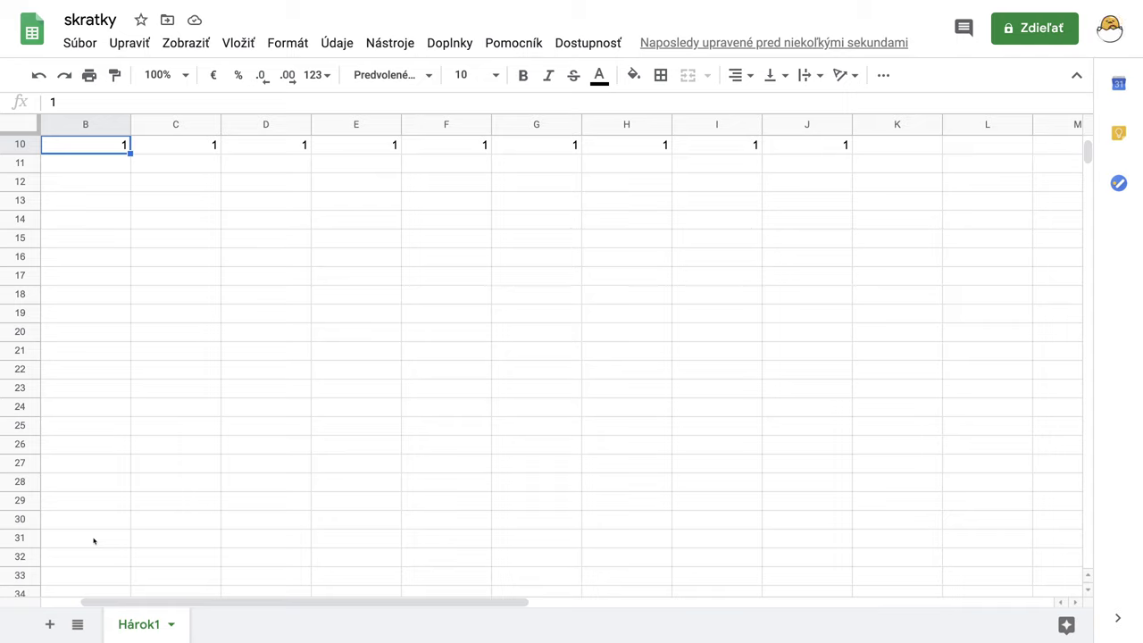
key("ctrl+Right")
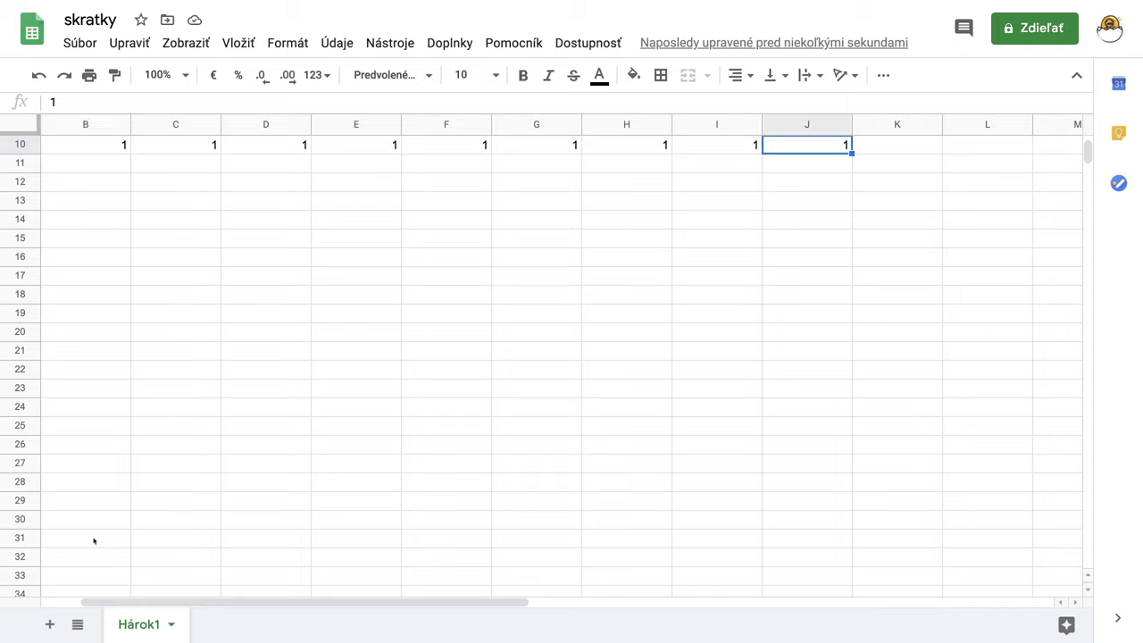
key("ctrl+Left")
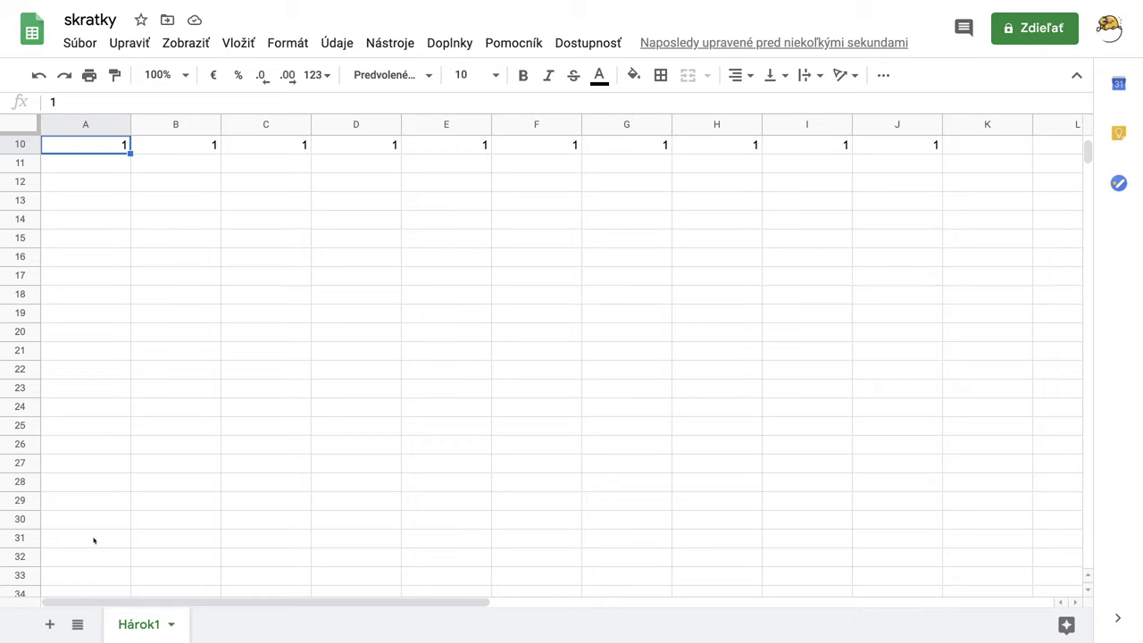
Step: Enter the value 2 in cells D11 and D12, directly below the filled block
scroll(94, 540, "up", 2)
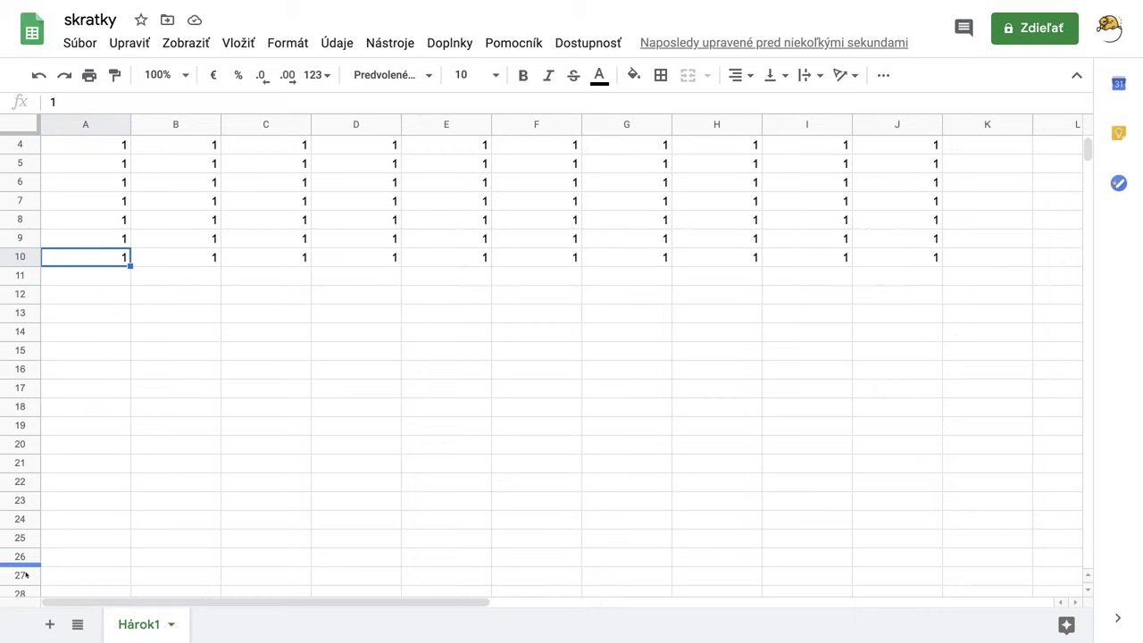
left_click(386, 285)
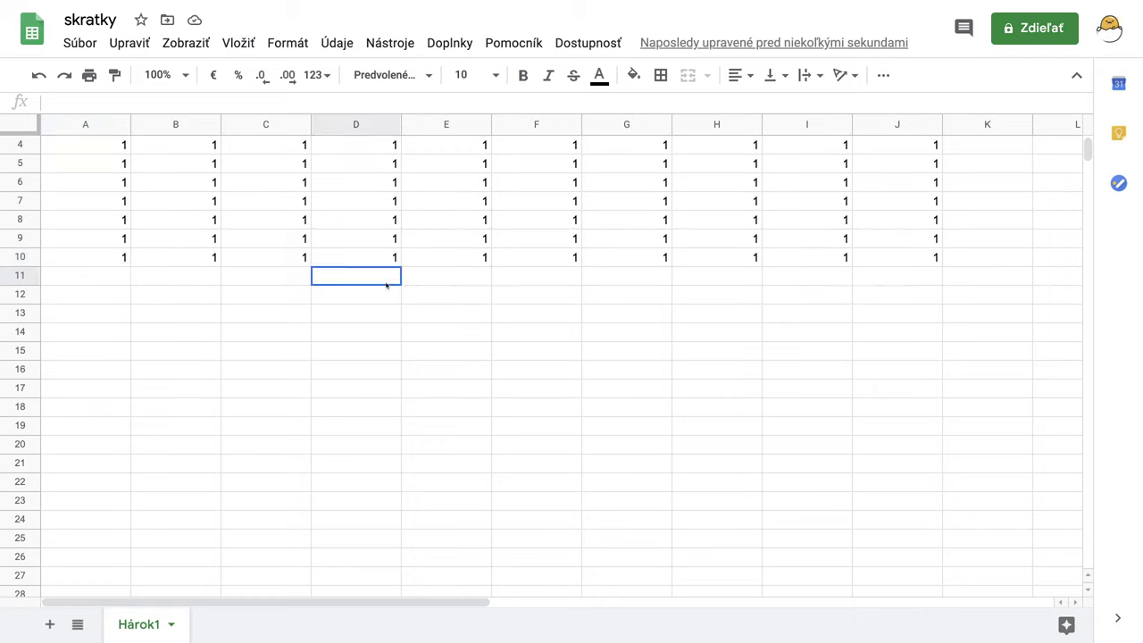
type("2")
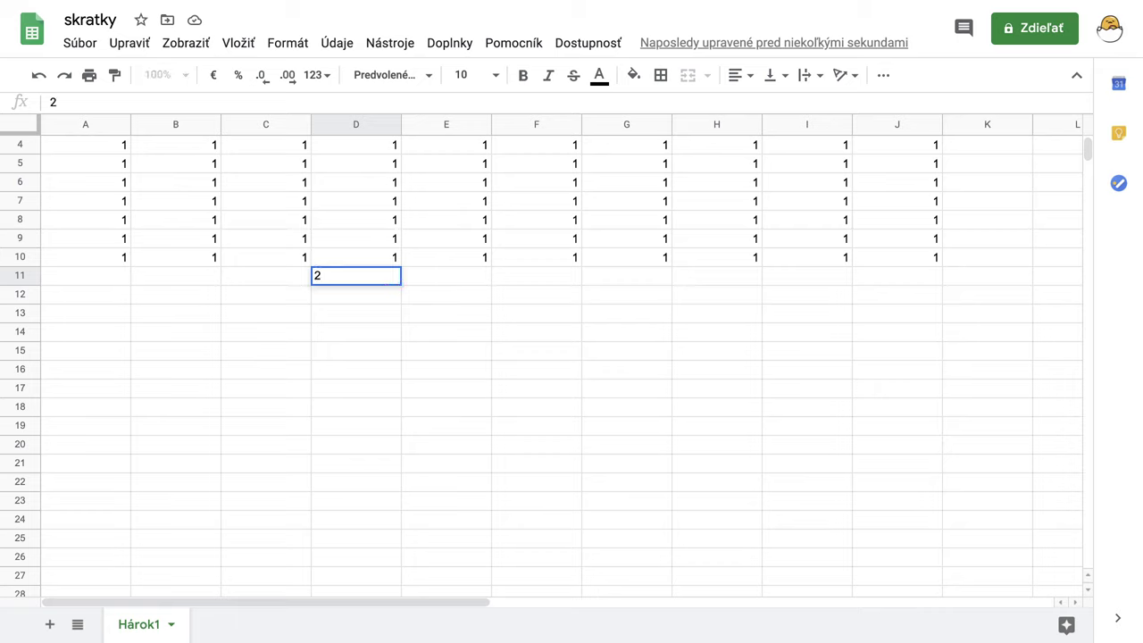
key("Return")
type("2")
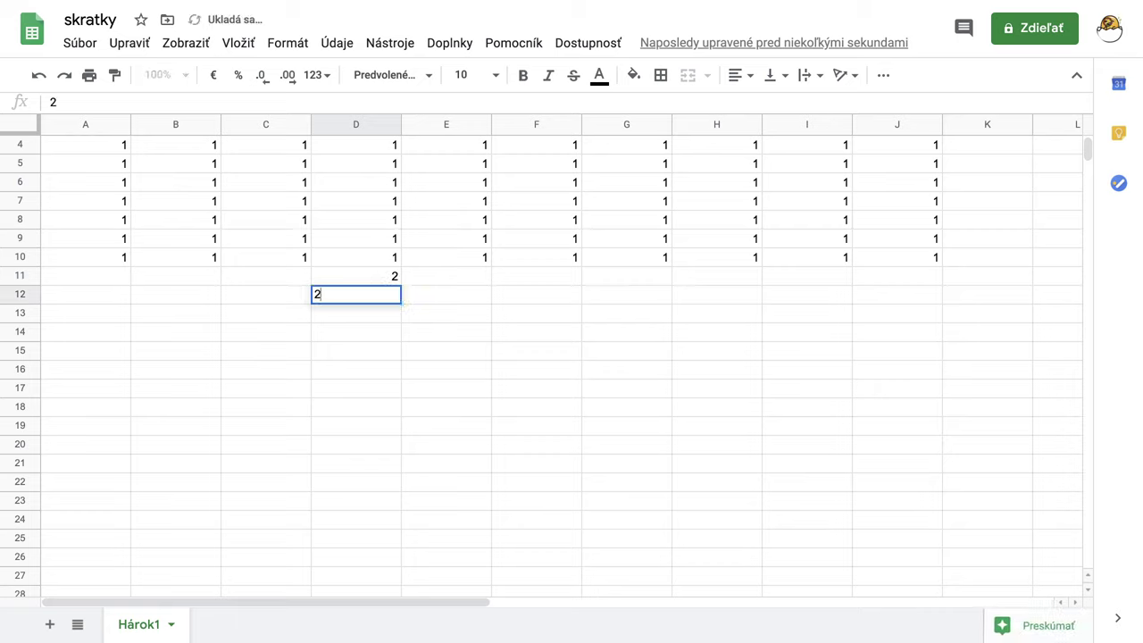
key("Return")
Step: Starting from D1, jump down to D12, across to A12, and up column A through A10 to A1
scroll(337, 197, "up", 2)
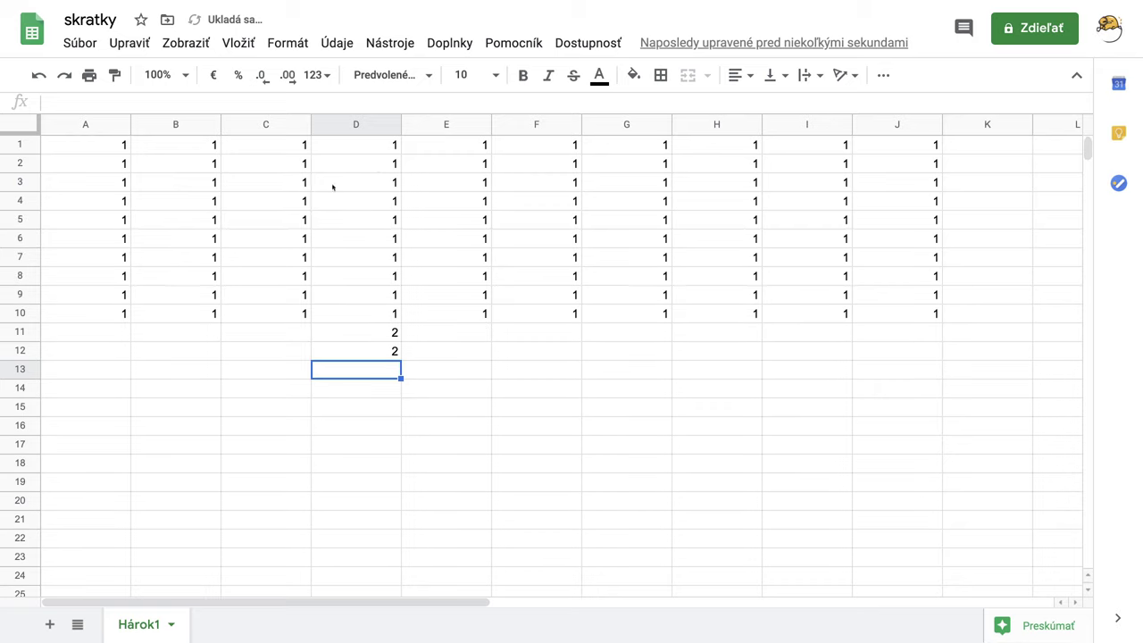
left_click(373, 150)
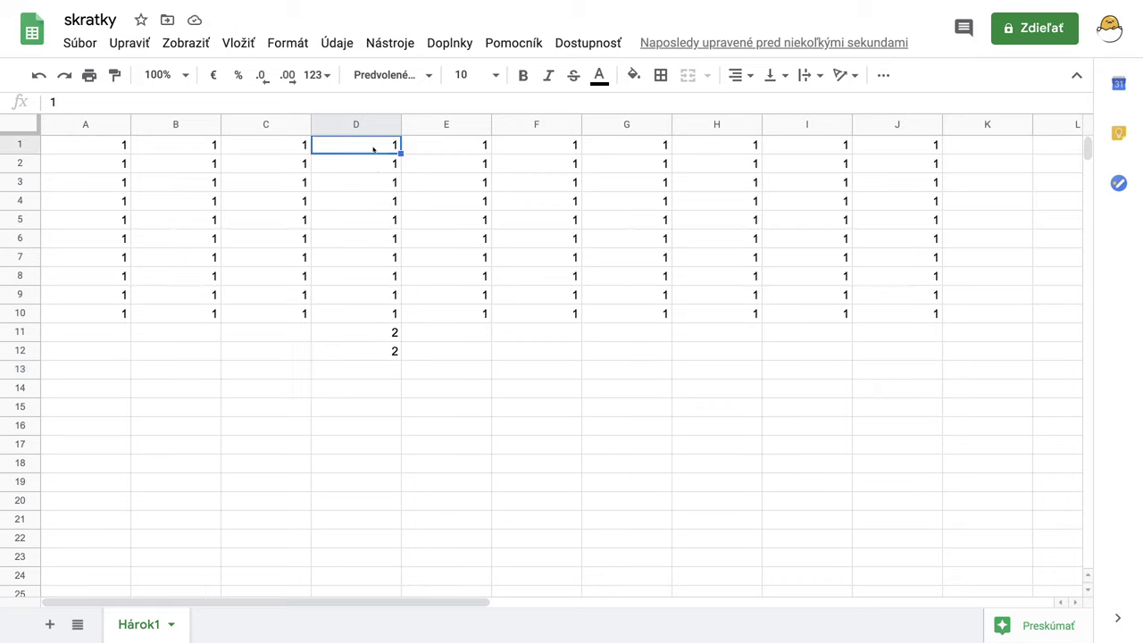
key("ctrl+Down")
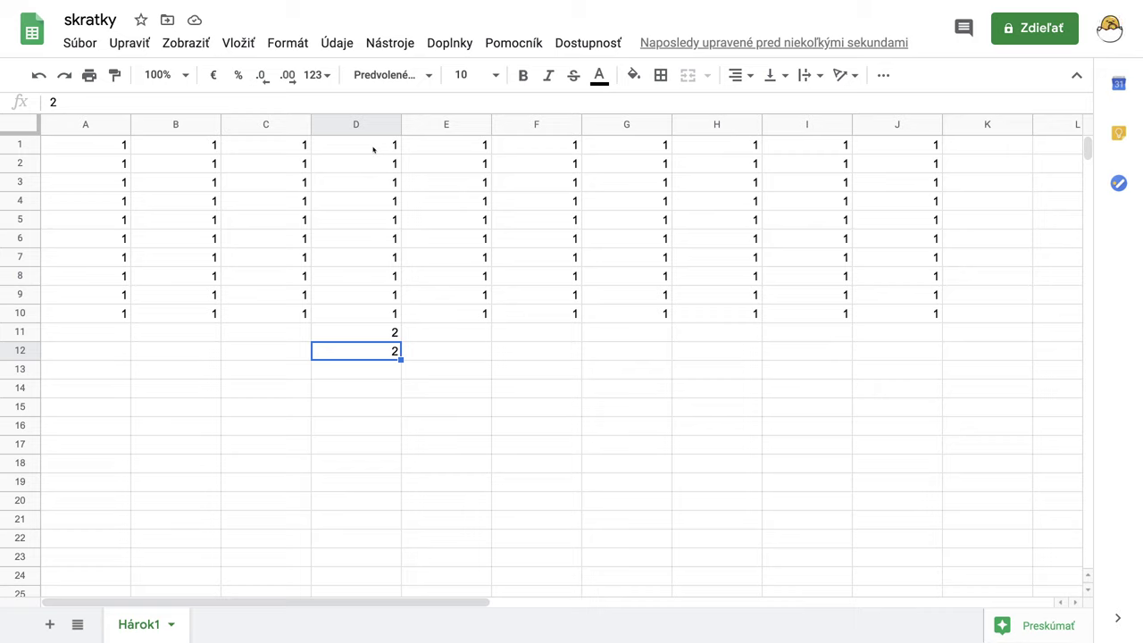
key("ctrl+Left")
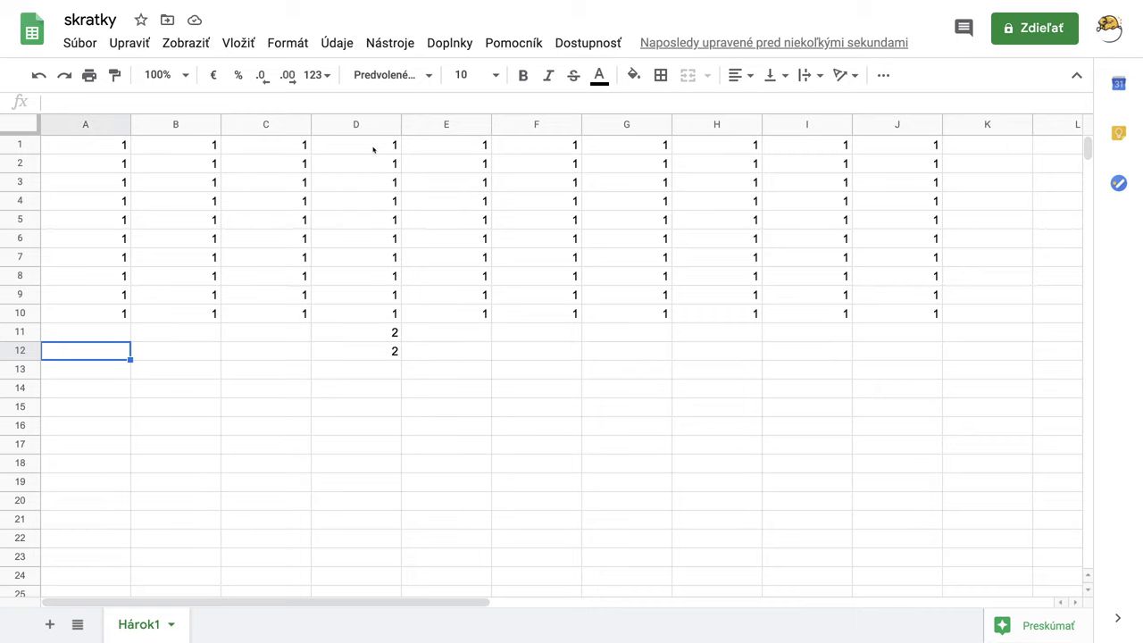
key("ctrl+Up")
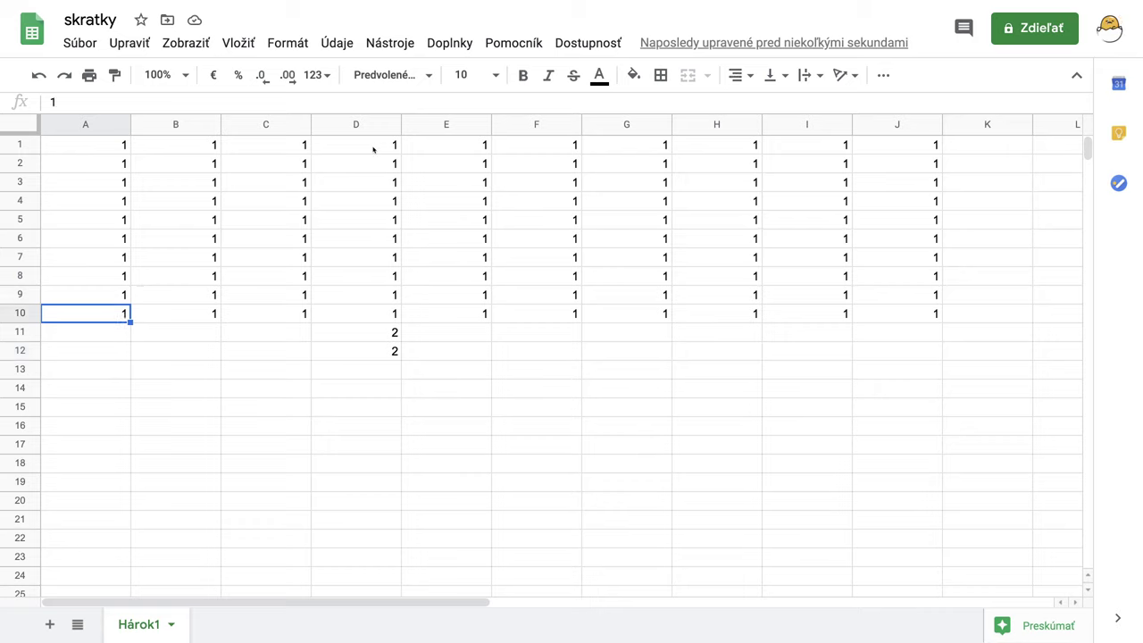
key("ctrl+Up")
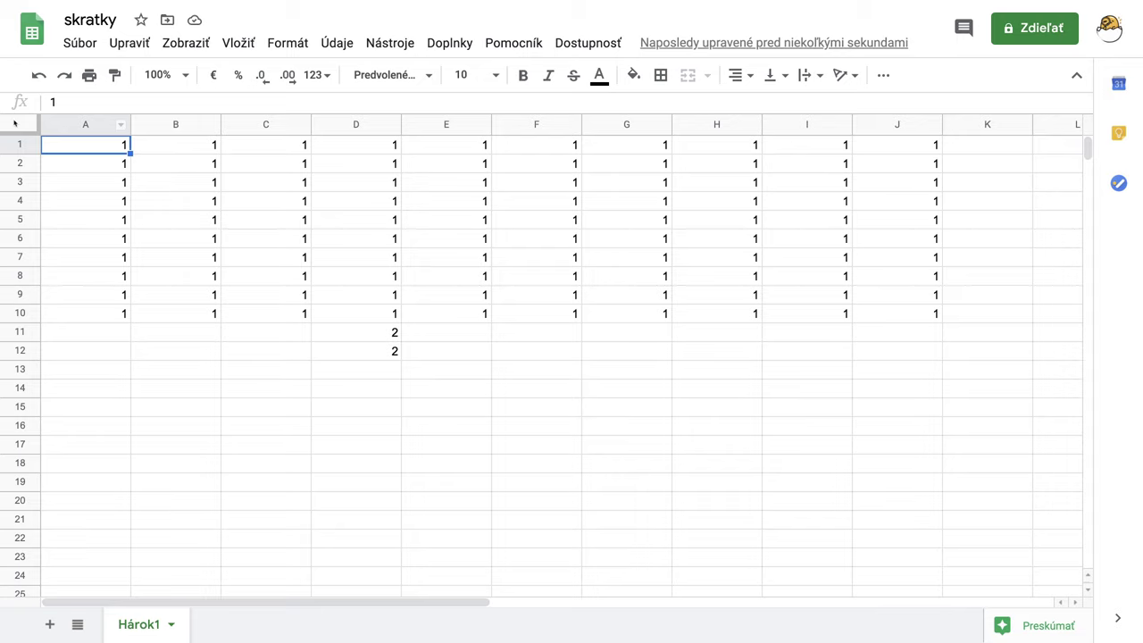
Step: Select the whole sheet and widen all columns at once to about double their width
left_click(19, 125)
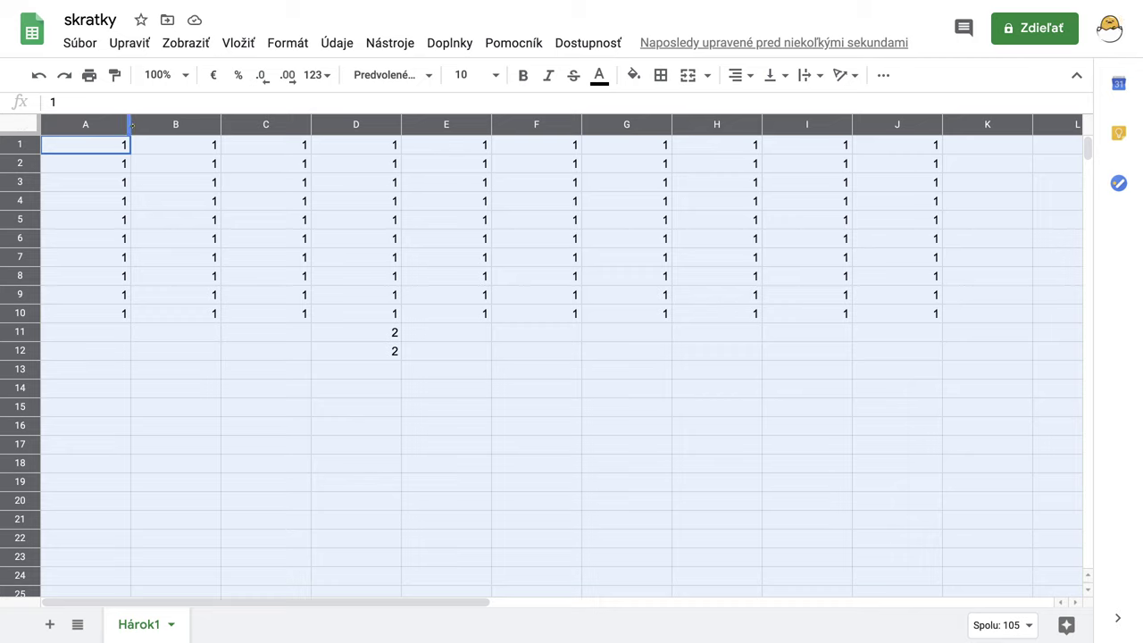
left_click_drag(130, 124, 221, 125)
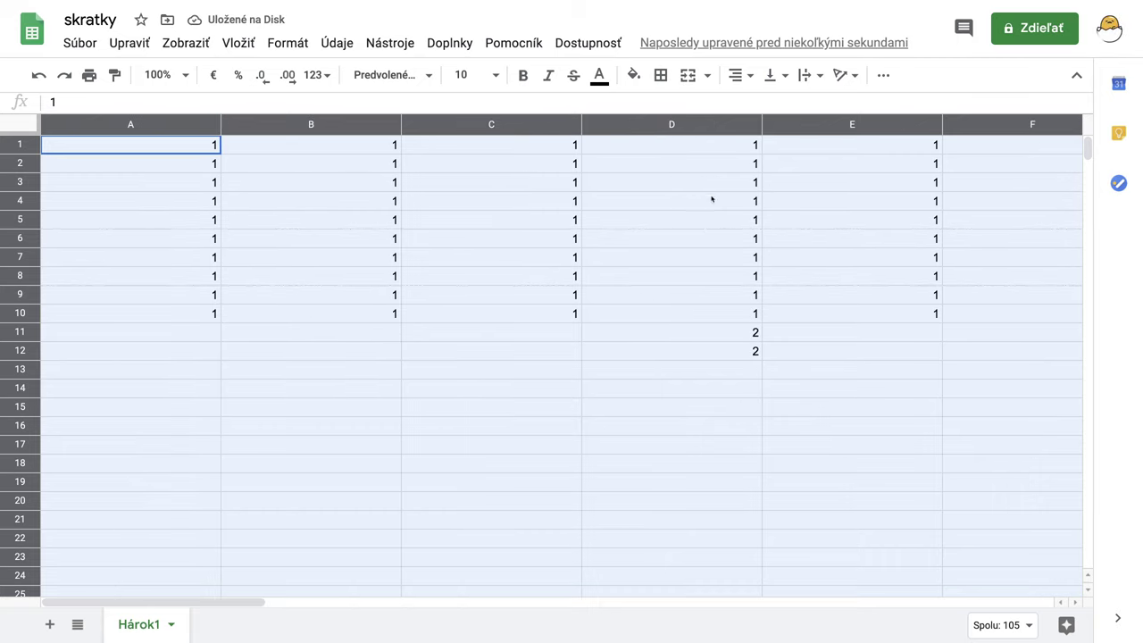
Step: Replace the value in cell L1 with K, and clear that cell again
scroll(709, 200, "right", 10)
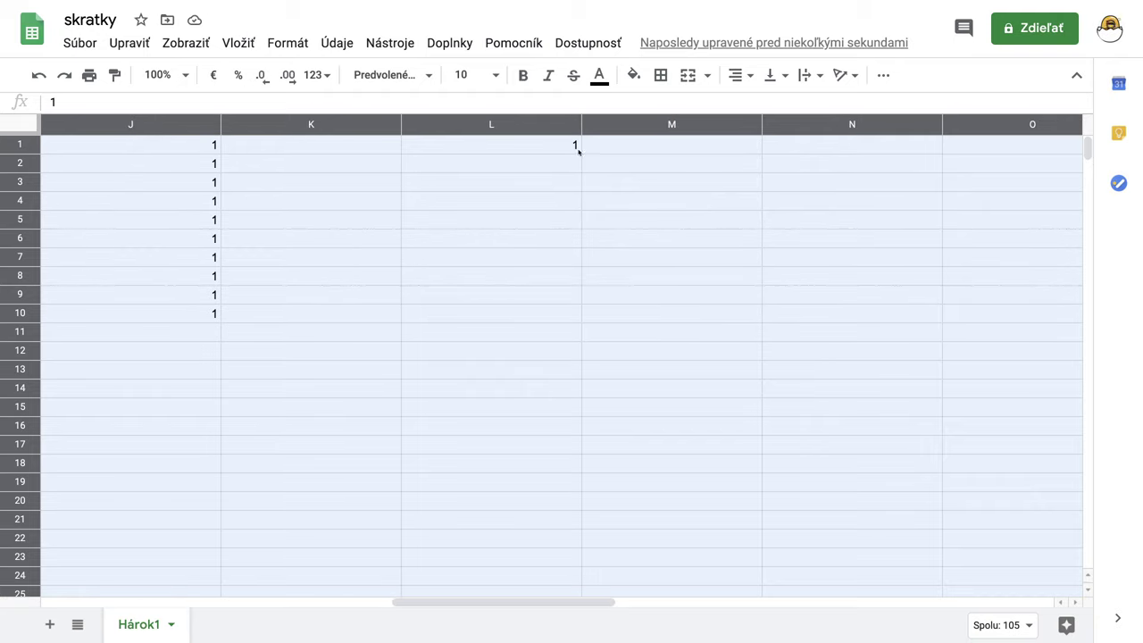
left_click(577, 149)
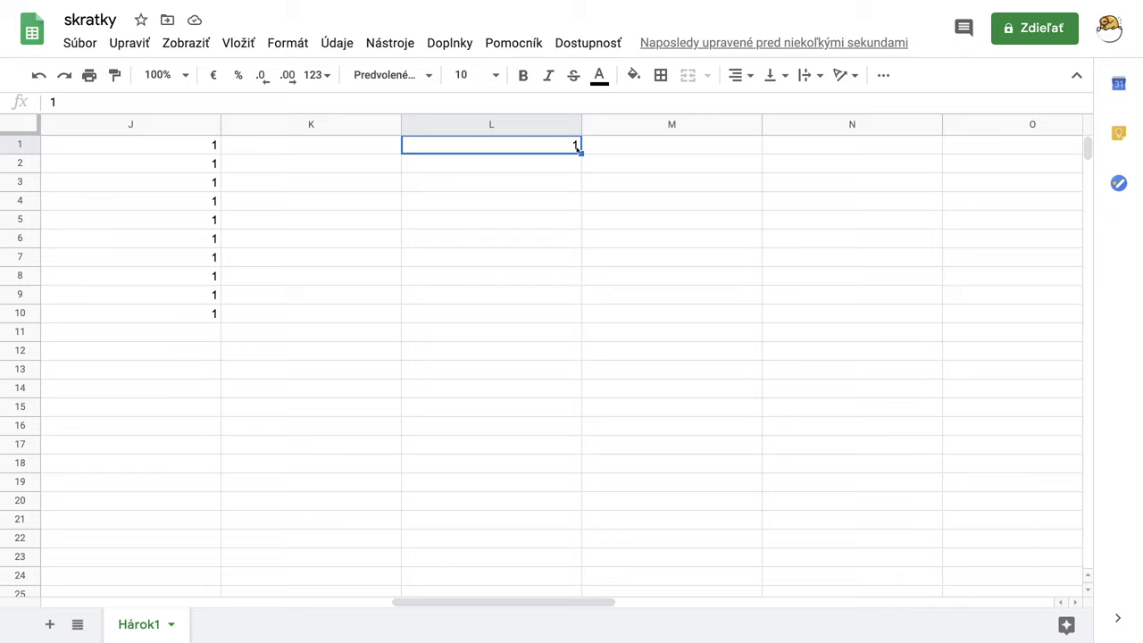
type("K")
key("Return")
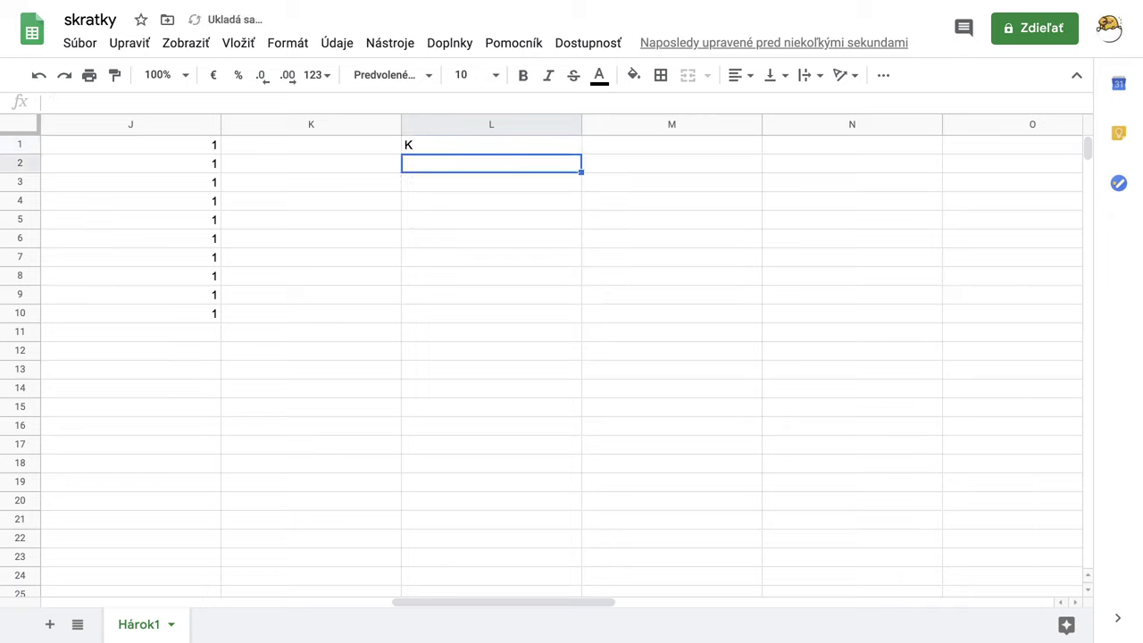
left_click(493, 145)
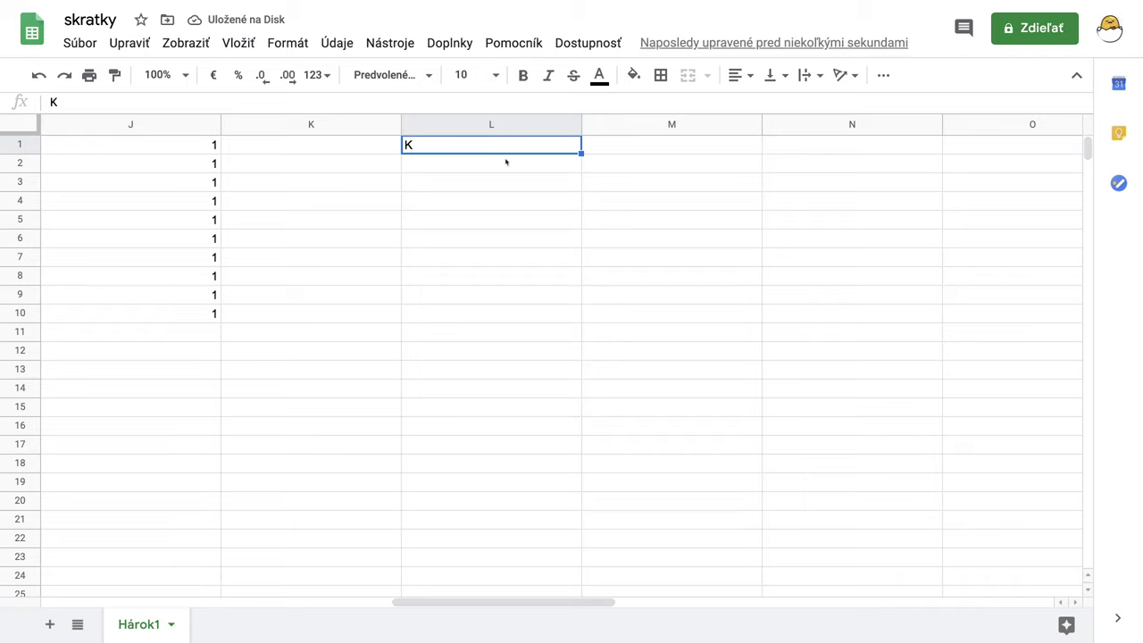
key("Delete")
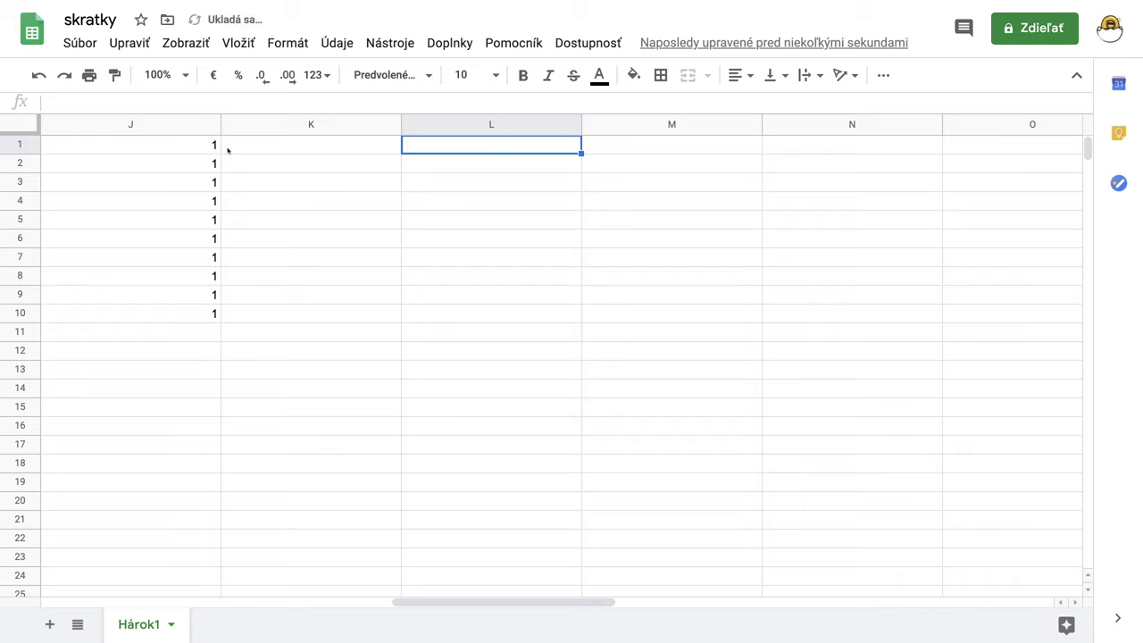
Step: Replace the value in cell J1 with K and reselect that cell
left_click(216, 146)
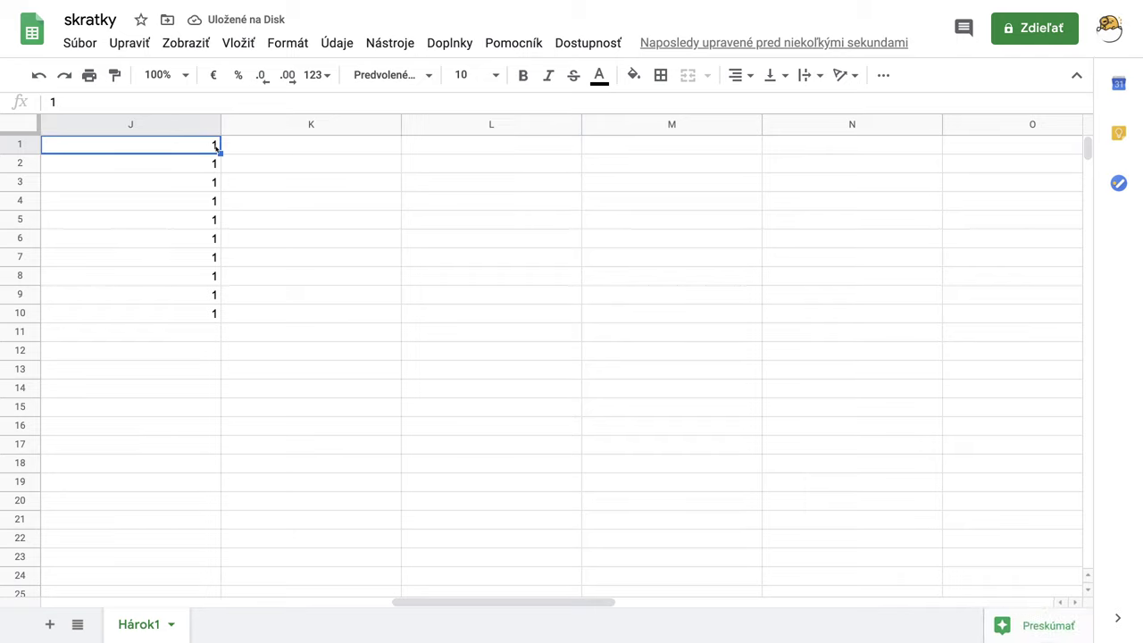
type("K")
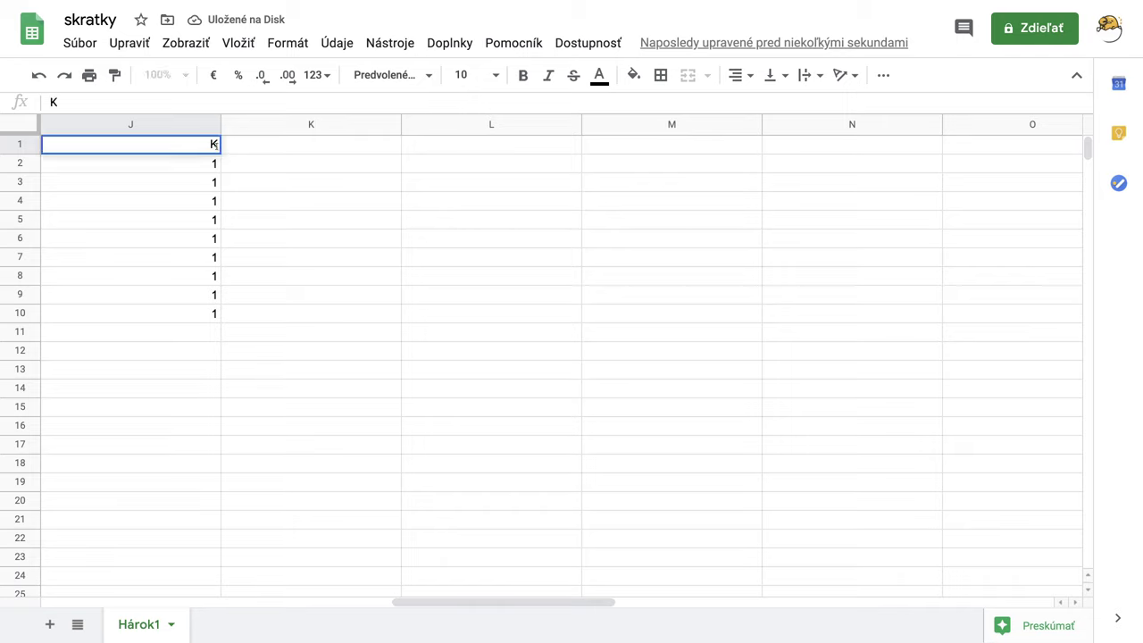
left_click(207, 167)
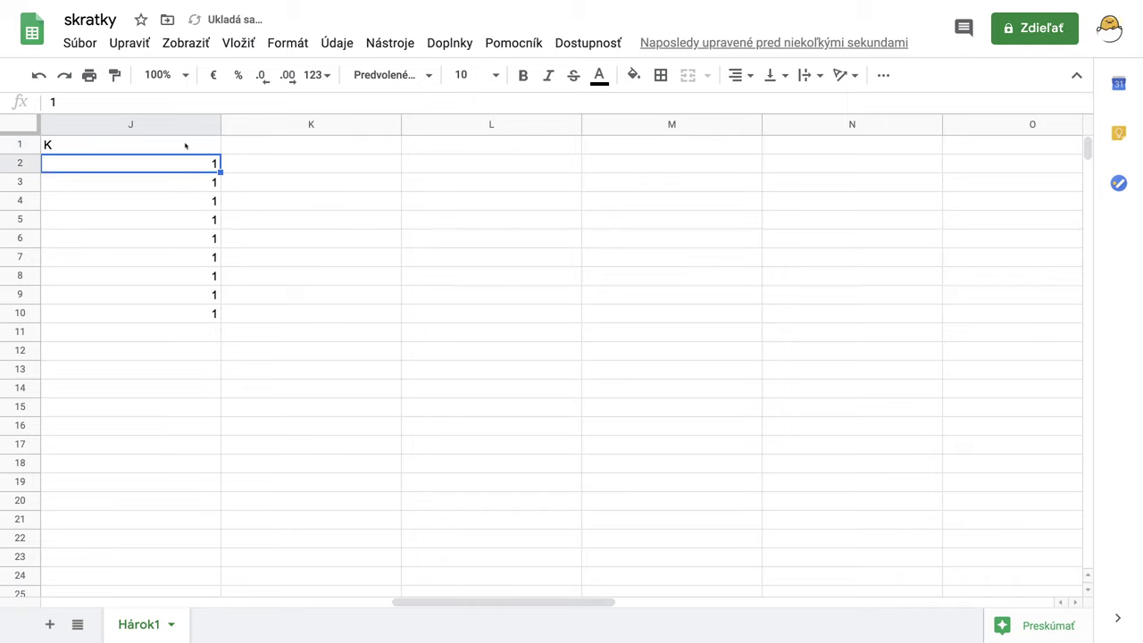
left_click(186, 145)
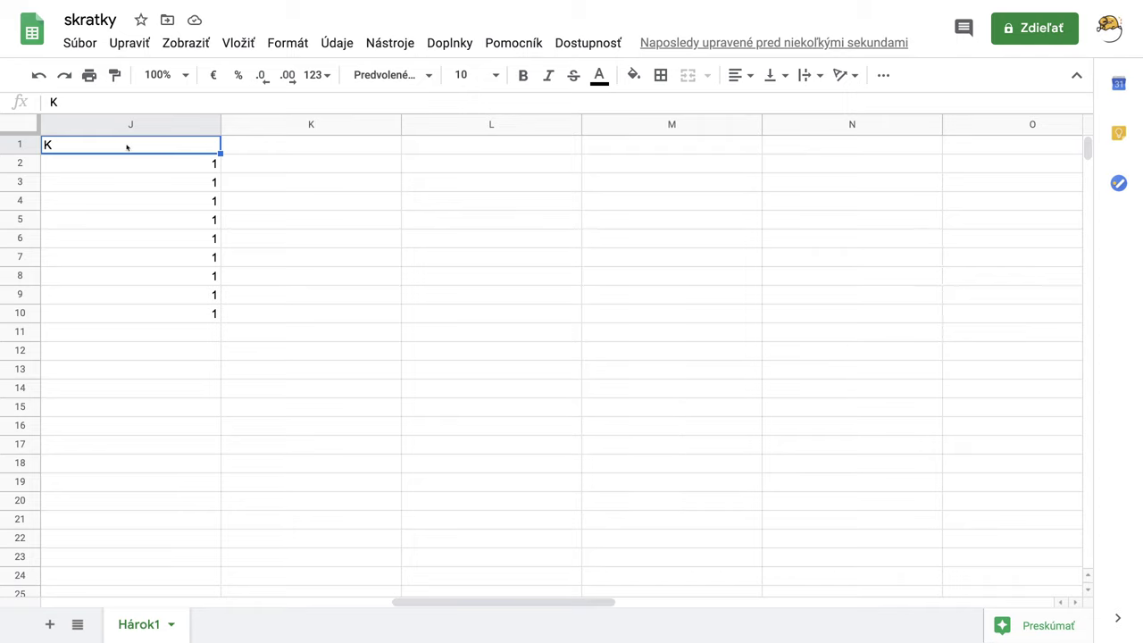
Step: Return to cell A1, select the whole sheet and narrow all columns until A to J fit in view
key("ctrl+Home")
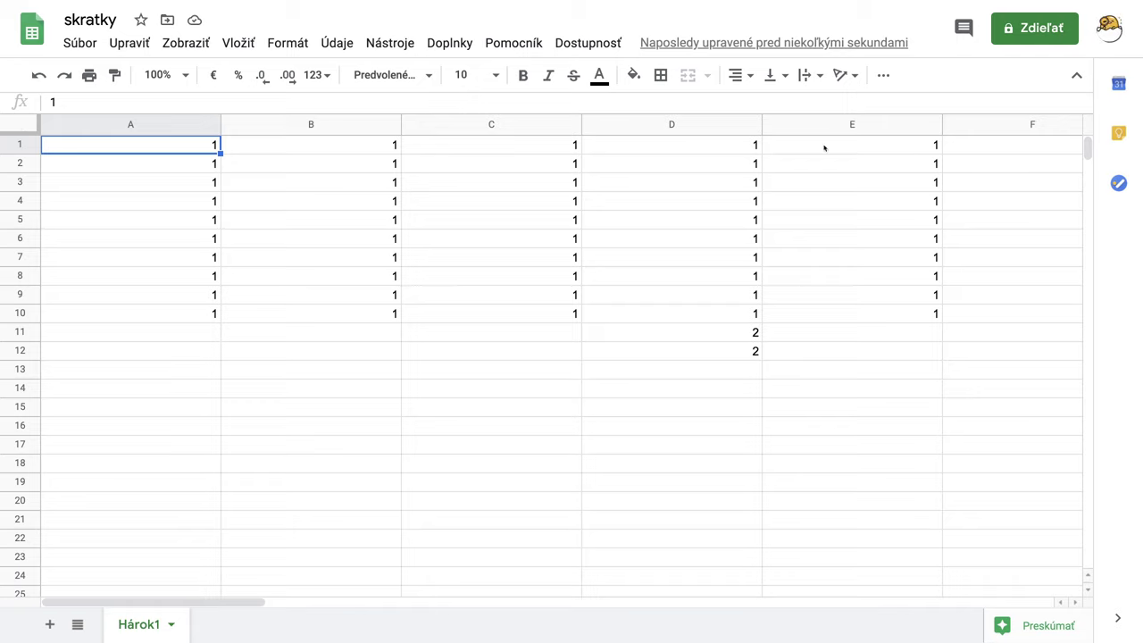
key("ctrl+a")
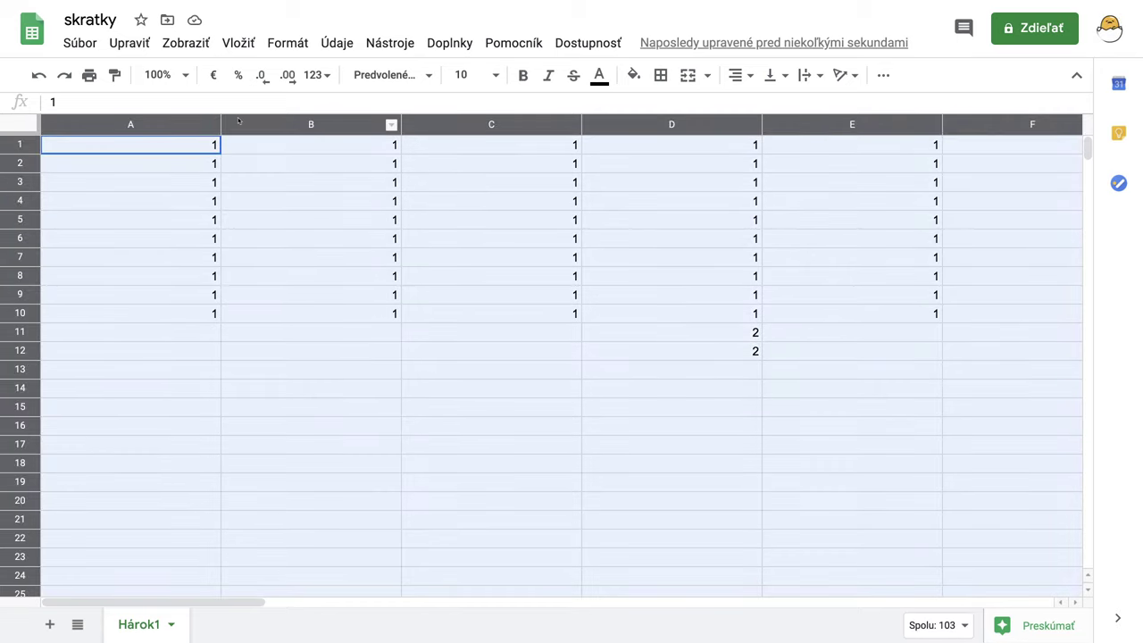
left_click_drag(219, 124, 181, 124)
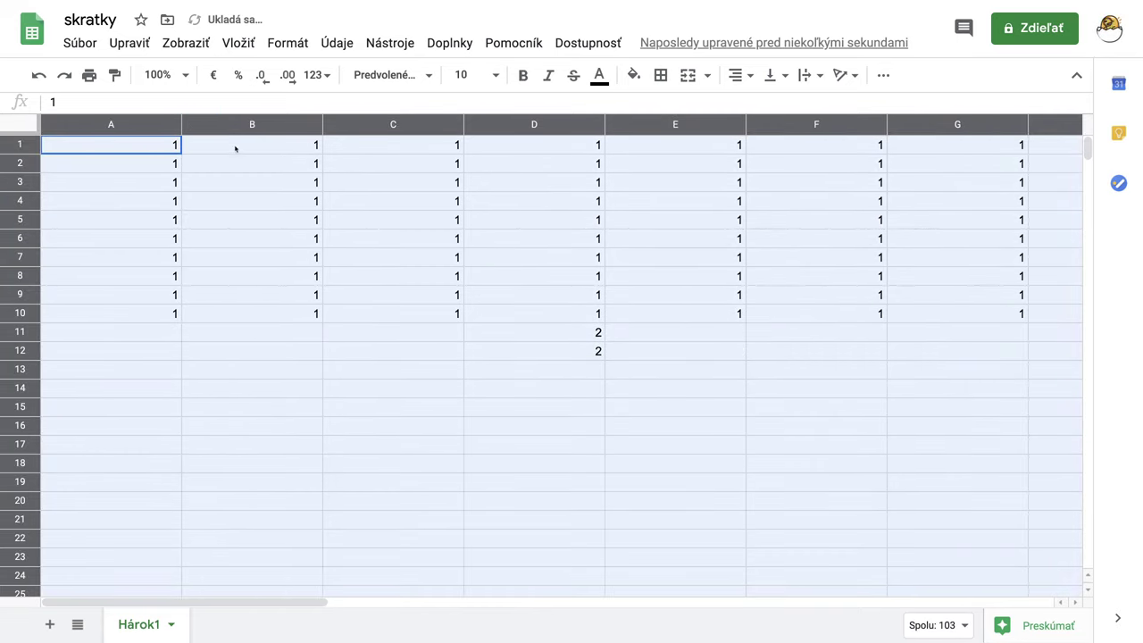
left_click_drag(179, 124, 139, 124)
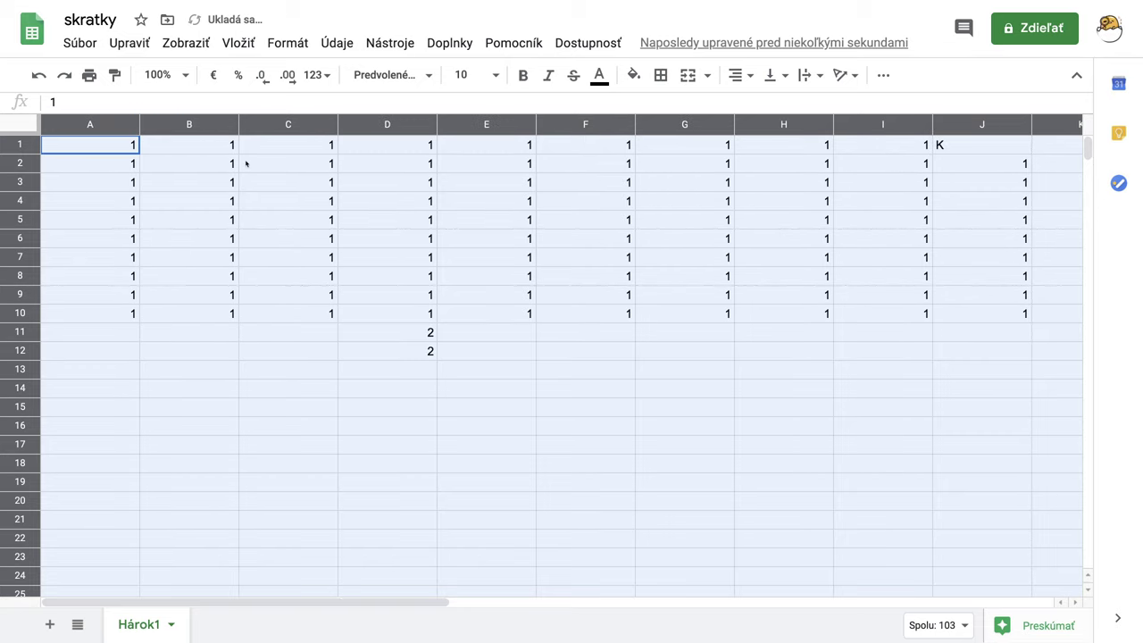
Step: Select columns A to J and shrink them together to about the width of a single character
left_click(92, 178)
left_click_drag(61, 128, 1020, 123)
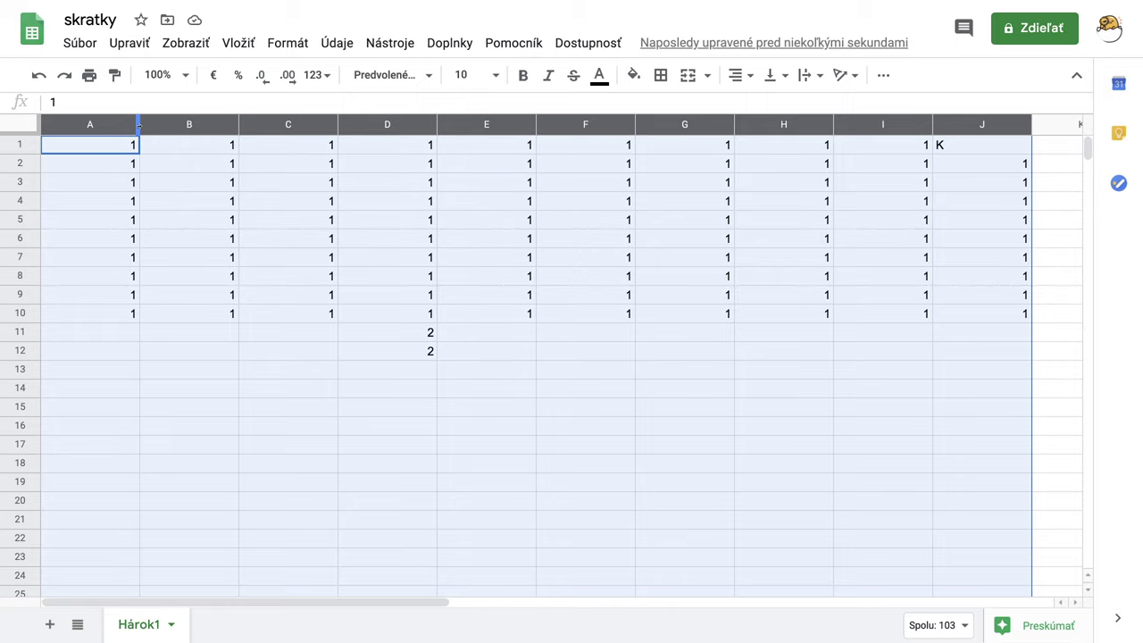
left_click_drag(138, 124, 54, 124)
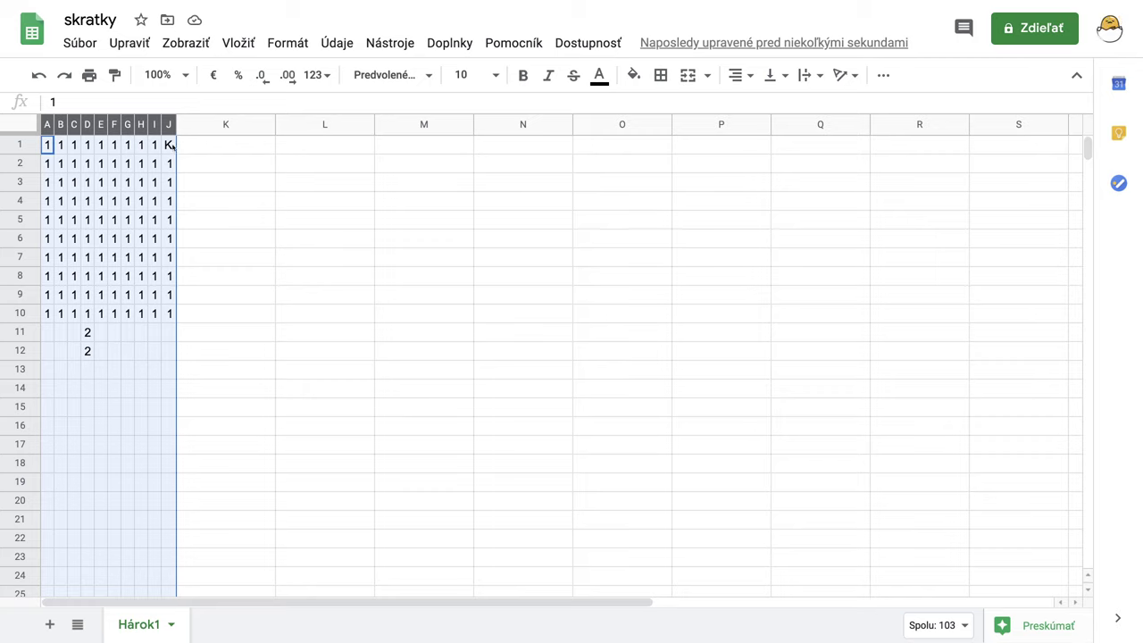
Step: Undo the last narrowing of columns A to J and change the text in cell J1 to Koniec
left_click(38, 75)
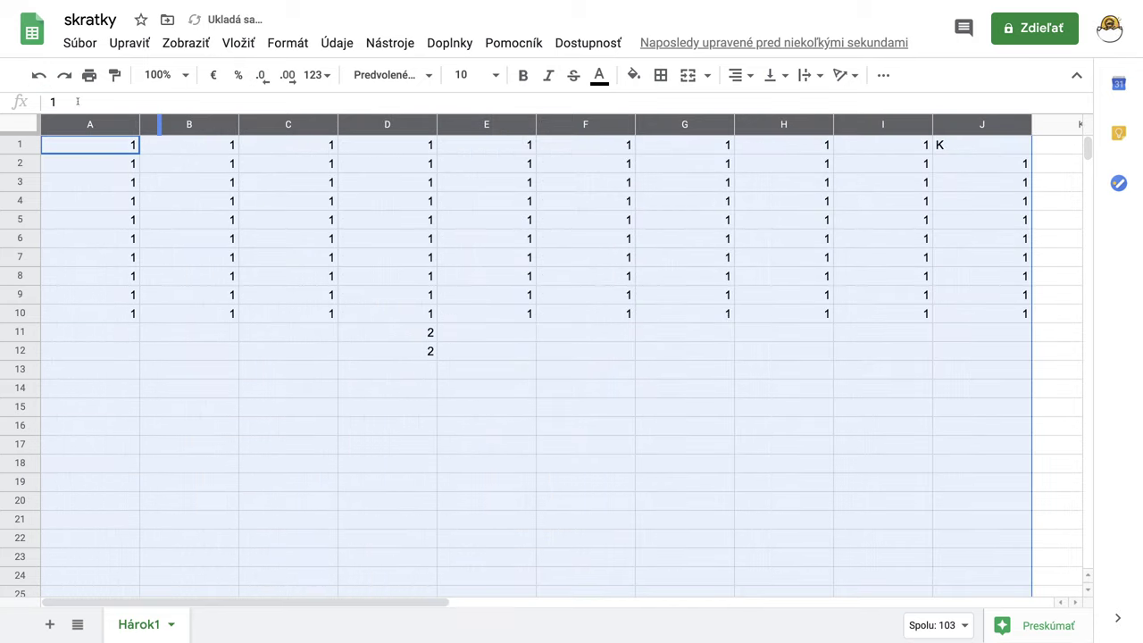
left_click(951, 148)
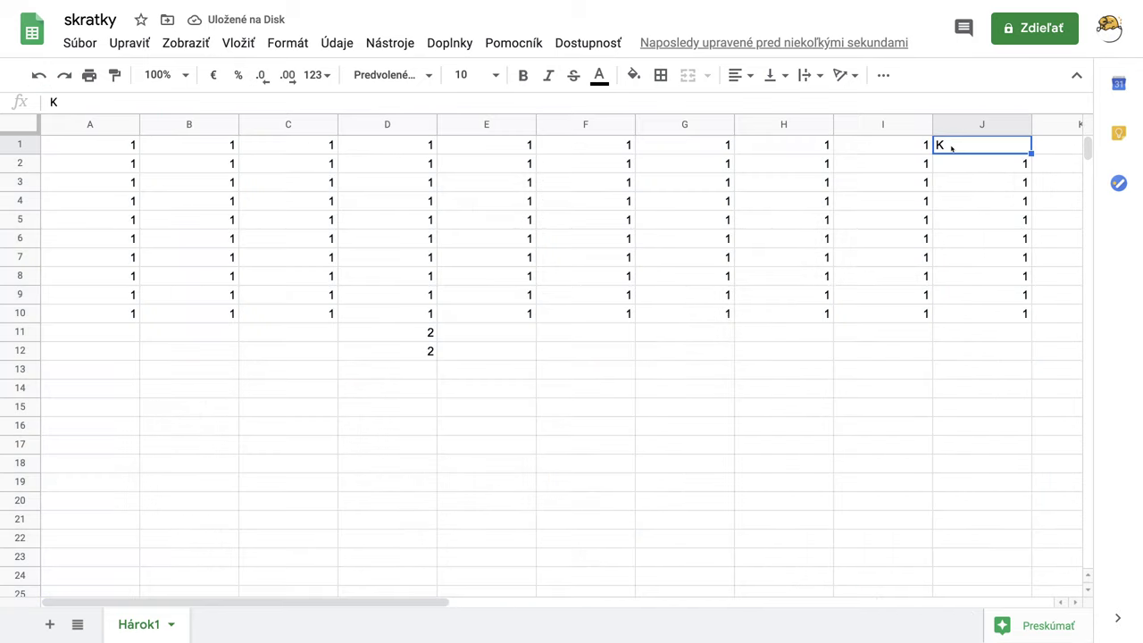
double_click(950, 148)
type("oniec")
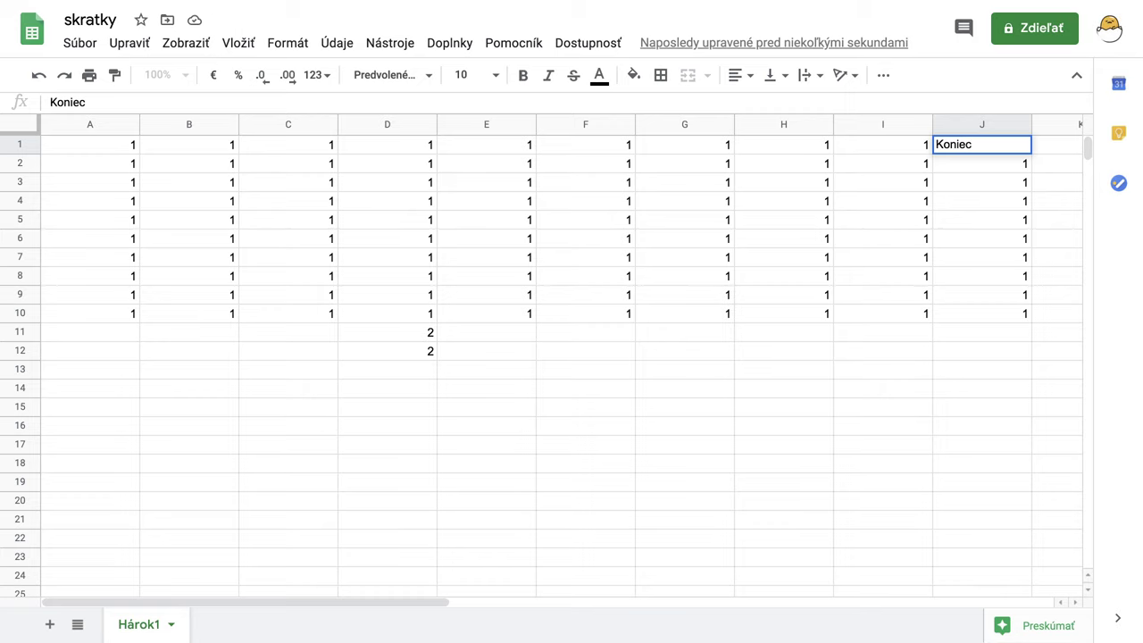
key("Return")
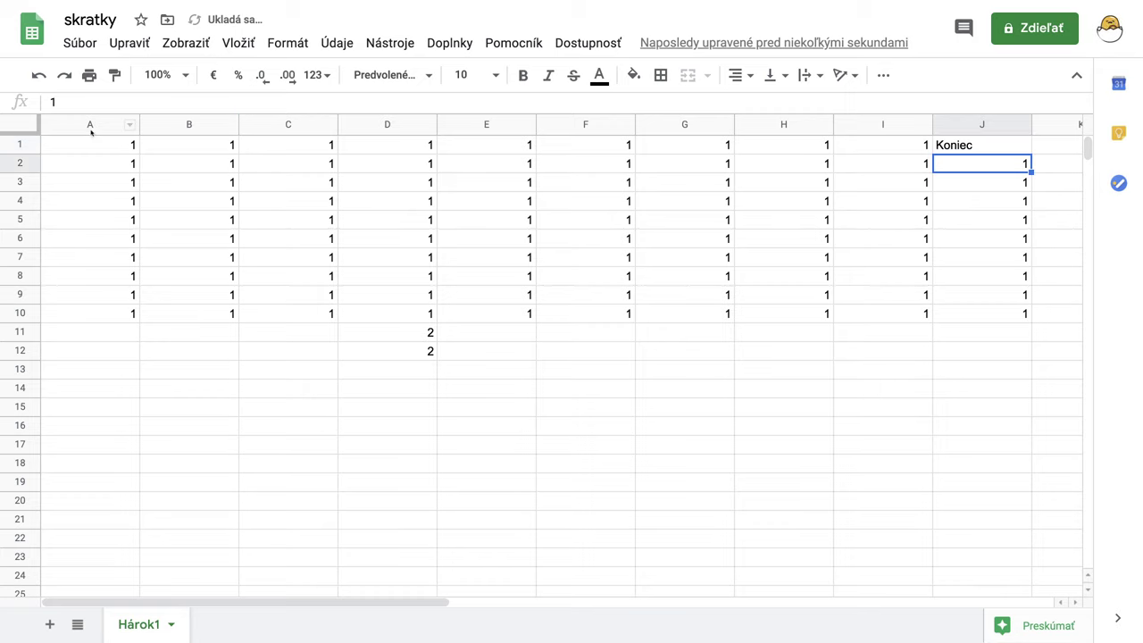
Step: Select columns A to J as one block and drop the selection by selecting the empty cell B14
left_click_drag(53, 132, 974, 143)
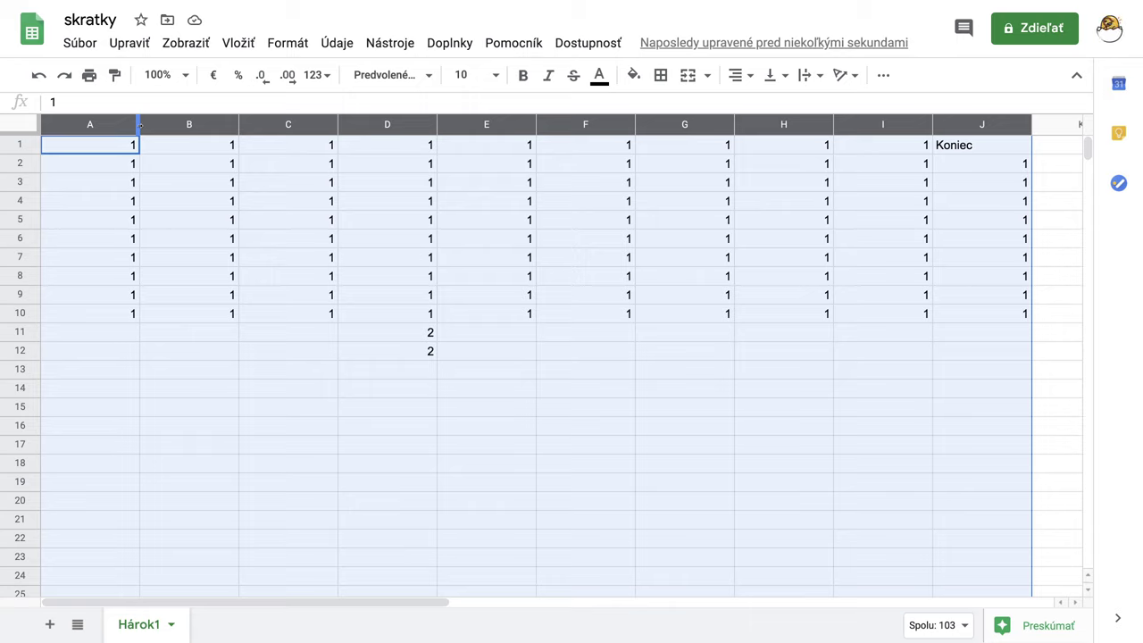
left_click(244, 387)
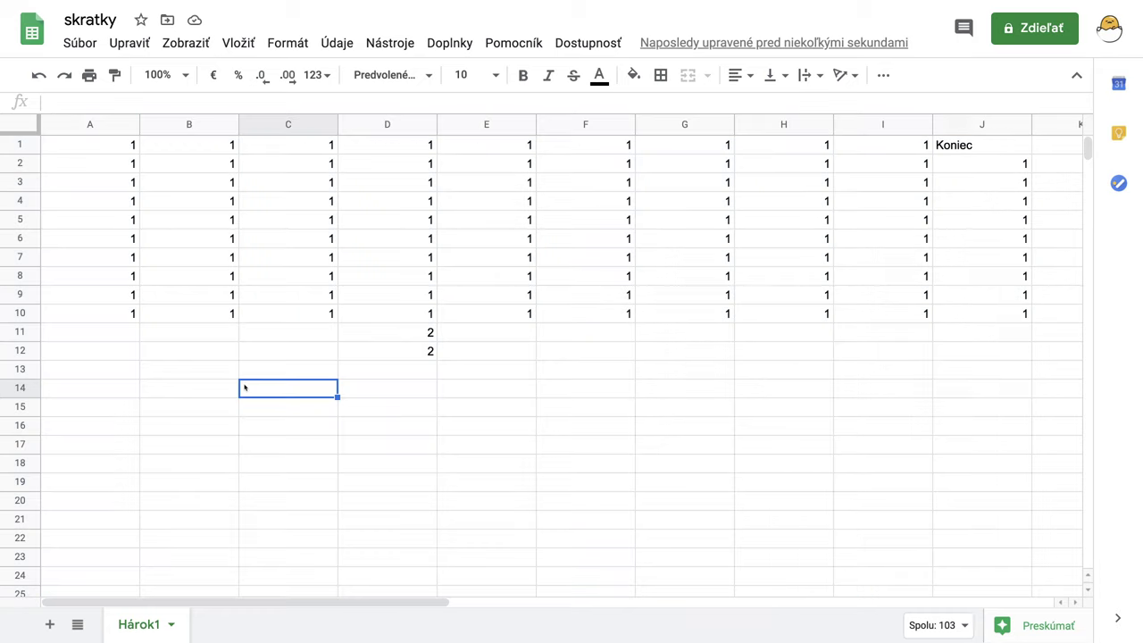
left_click(204, 339)
left_click(203, 392)
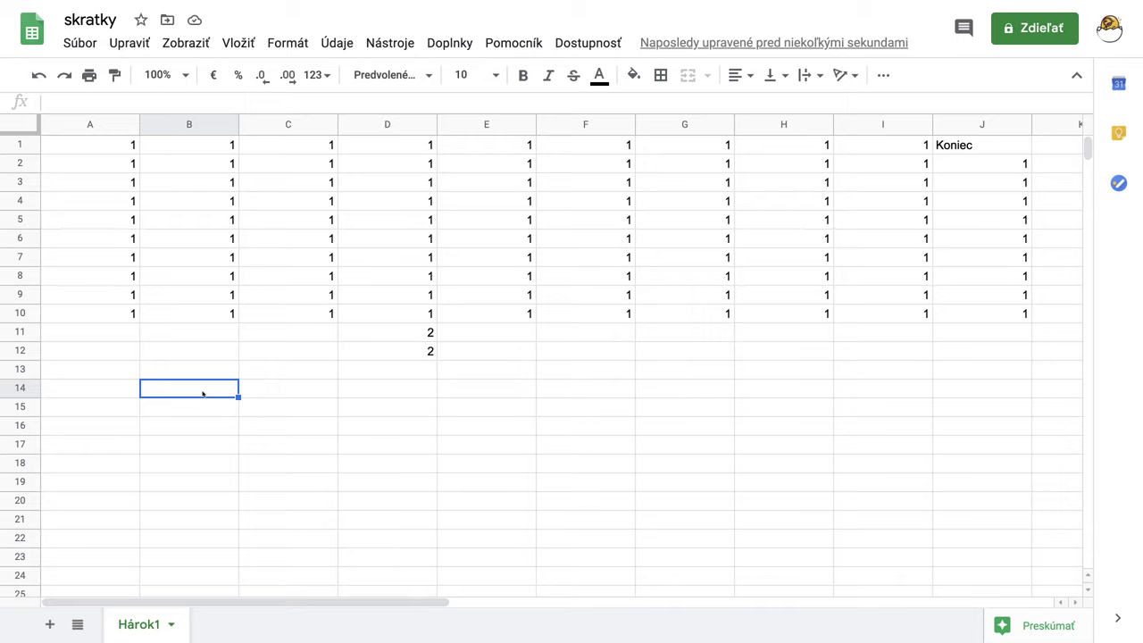
Step: Select column A and column J one at a time, and the whole block A to J, ending on empty cell K13
left_click(59, 128)
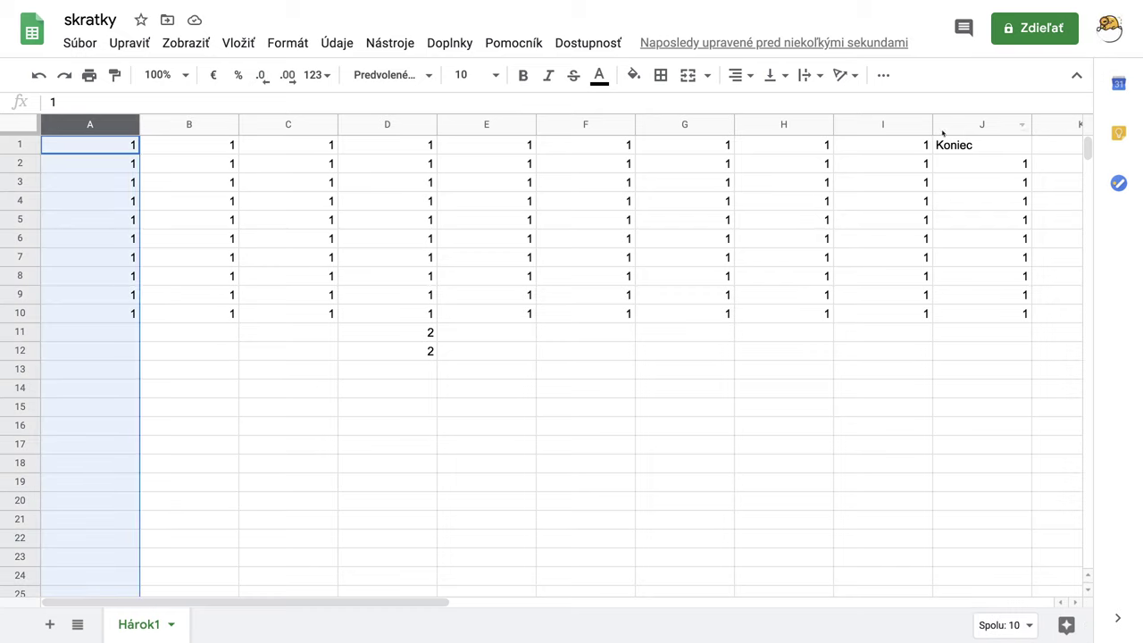
left_click(952, 132)
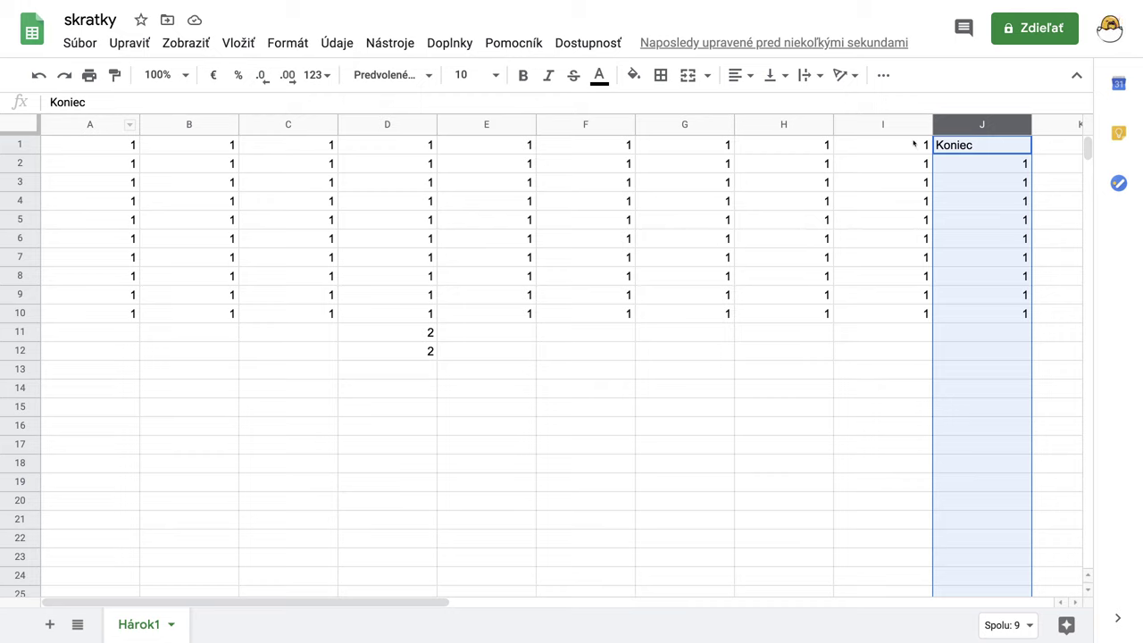
left_click_drag(62, 128, 946, 145)
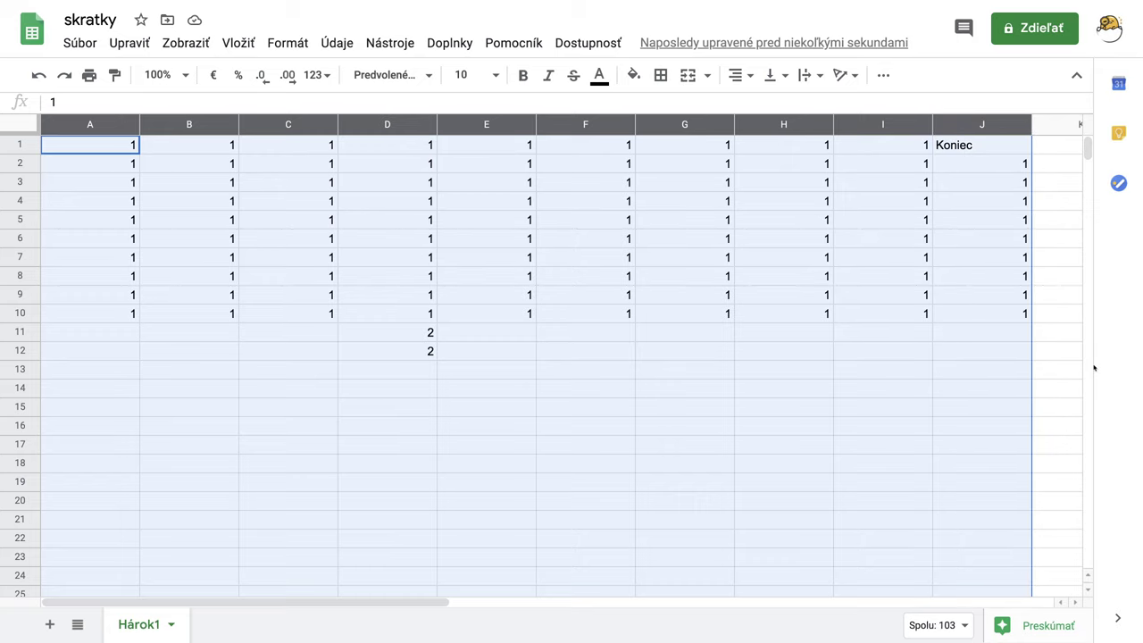
left_click(1072, 370)
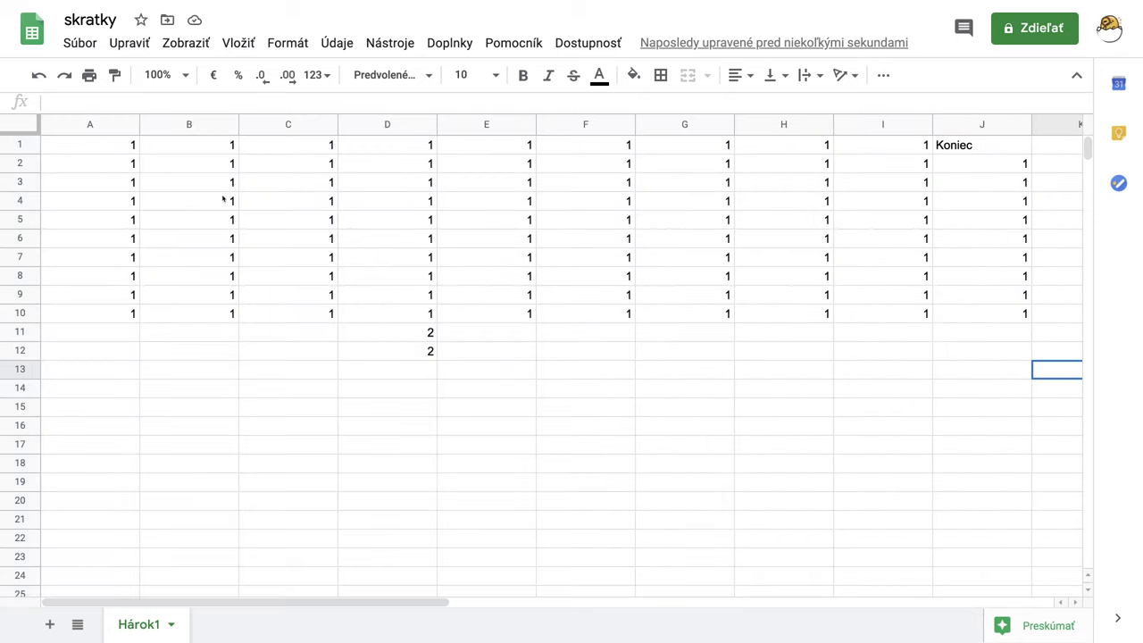
Step: Select column A, extend the selection through column J, and deselect it by selecting cell K3
left_click(90, 126)
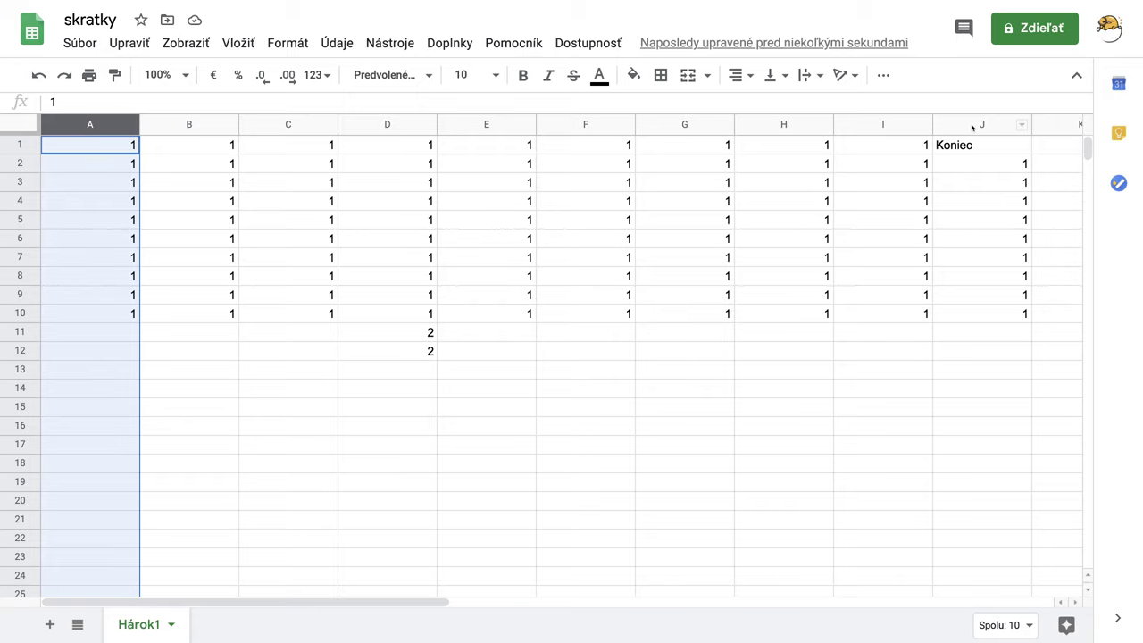
left_click(971, 126, "shift")
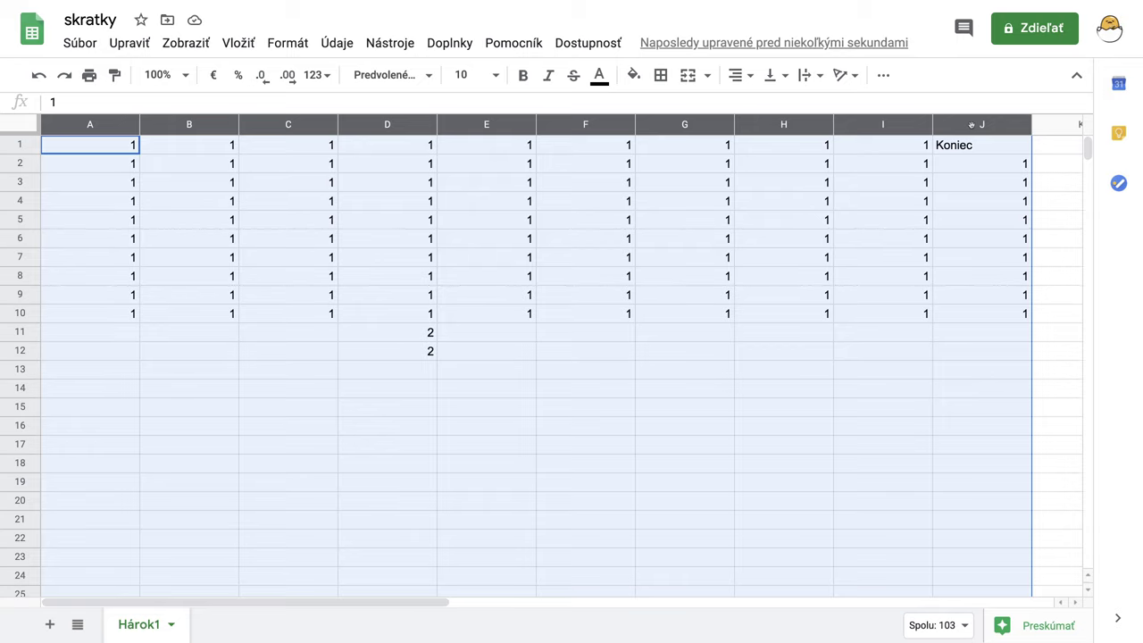
left_click(1058, 183)
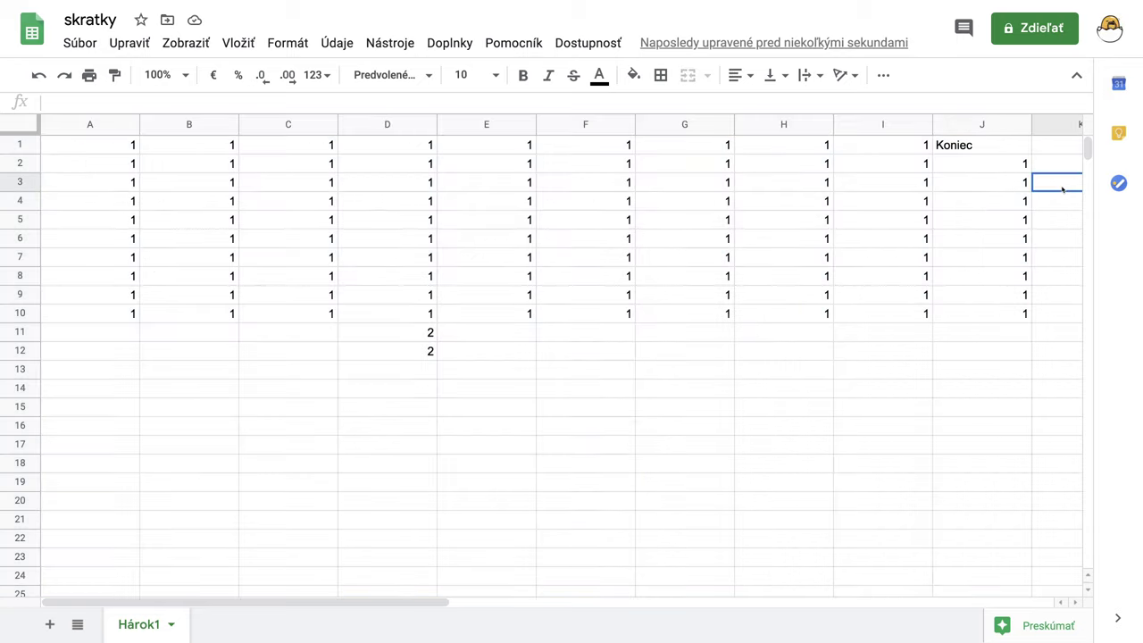
Step: Select the single columns A, C, F and I one after another, each replacing the previous selection
left_click(103, 126)
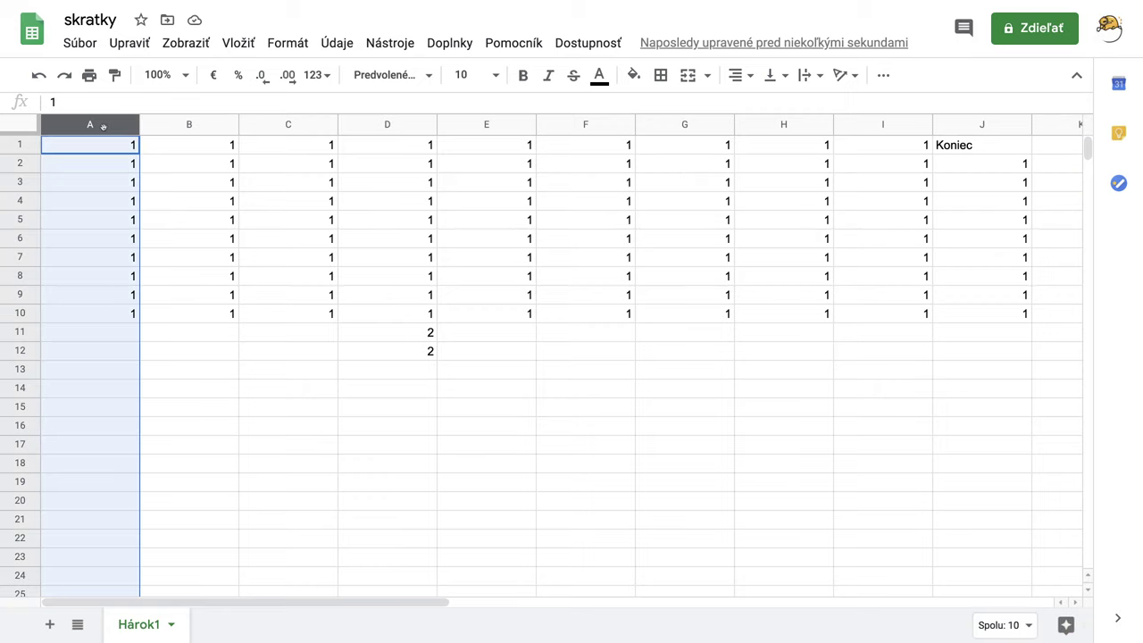
left_click(276, 129)
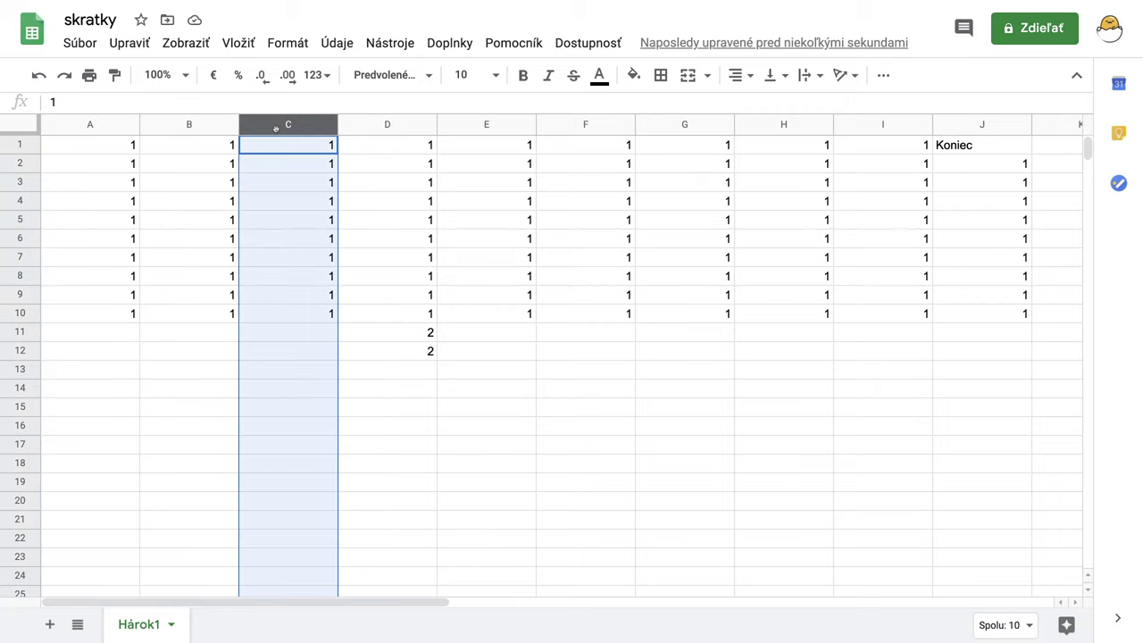
left_click(578, 129)
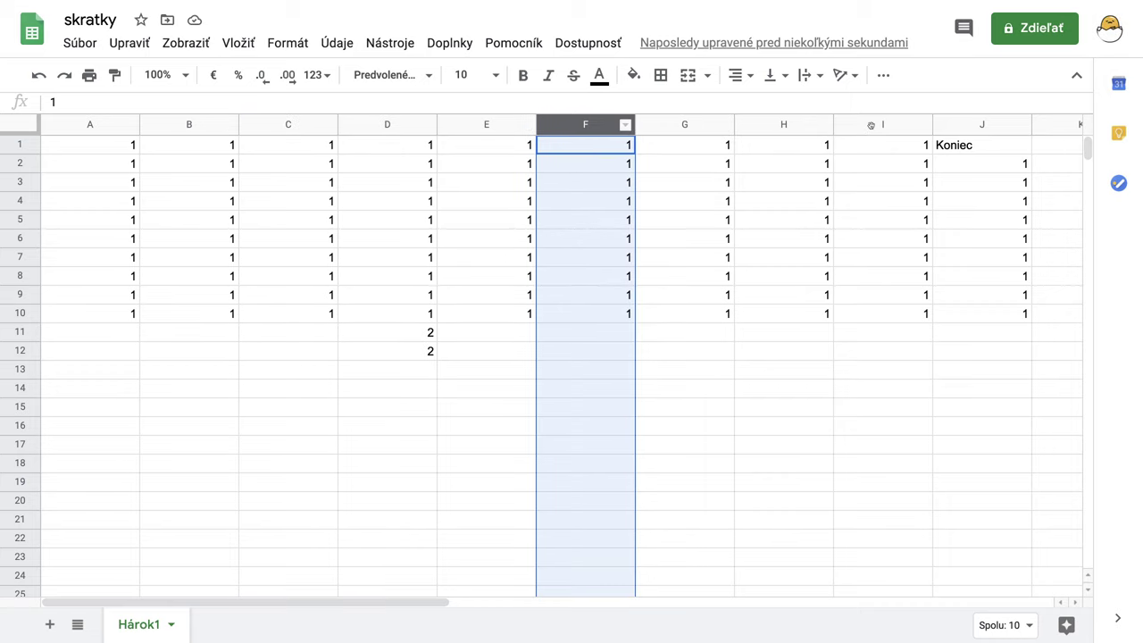
left_click(871, 125)
Step: Select the non-adjacent columns A, C, D, G and H together, and clear that multiple selection
left_click(102, 125)
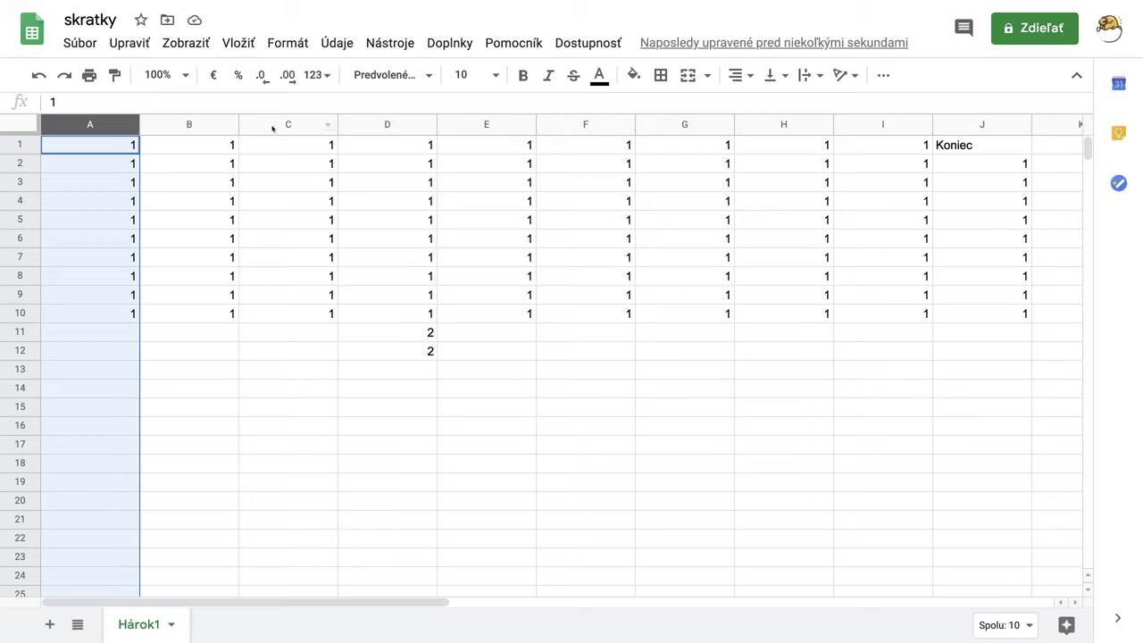
left_click(271, 125, "ctrl")
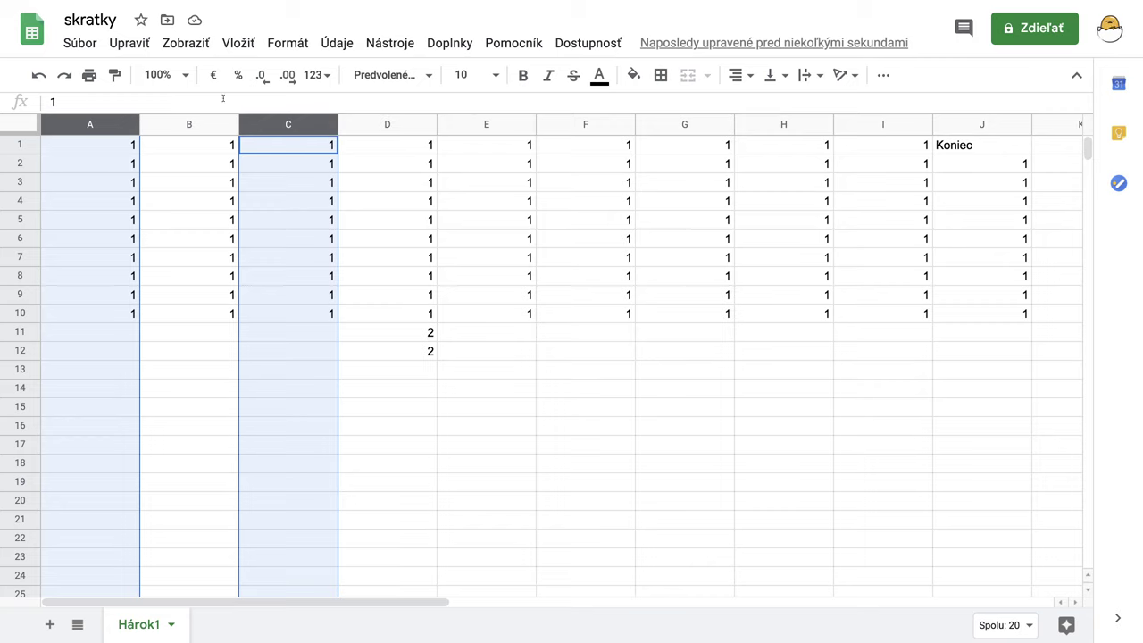
left_click(419, 125, "ctrl")
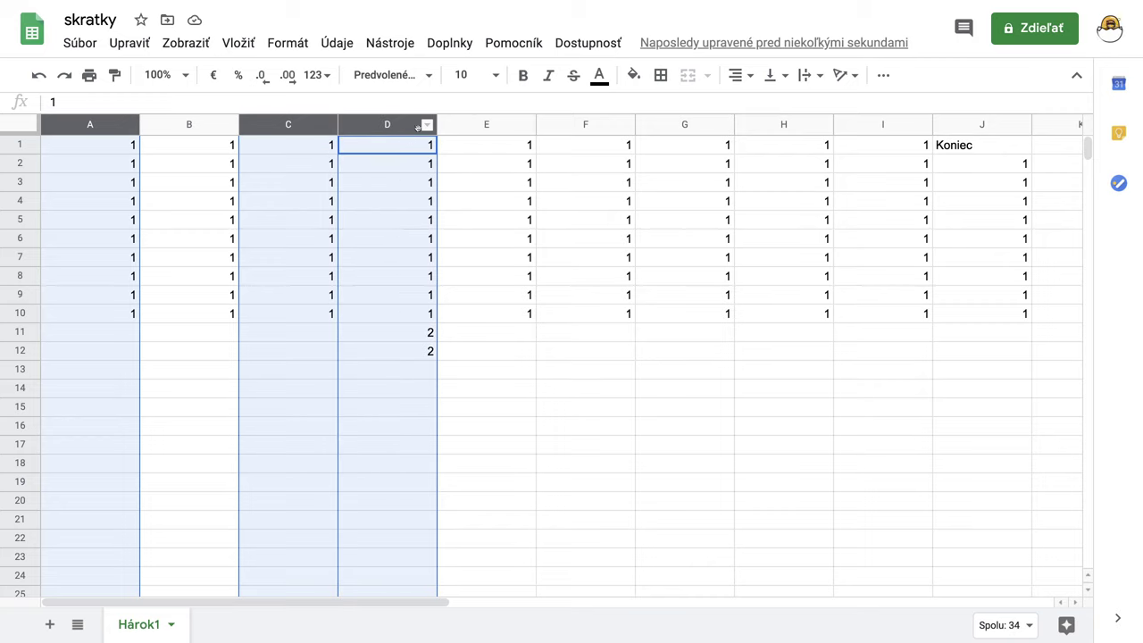
left_click(719, 127, "ctrl")
left_click(750, 126, "ctrl")
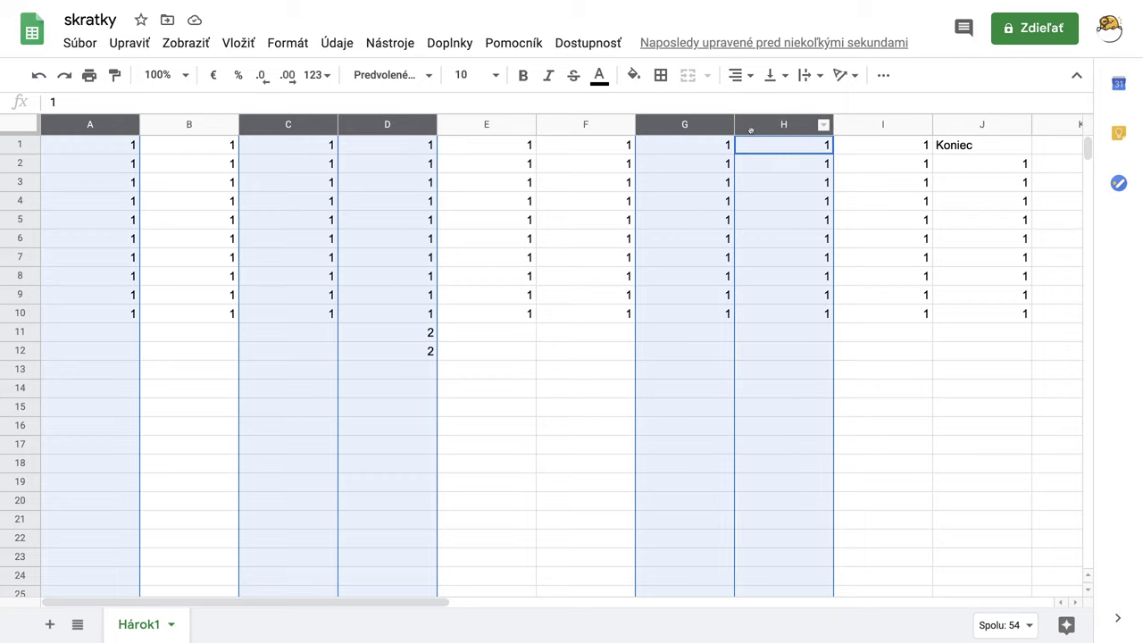
left_click(572, 402)
Step: Select columns A to J and fit the width of each one to its contents
left_click_drag(81, 127, 973, 147)
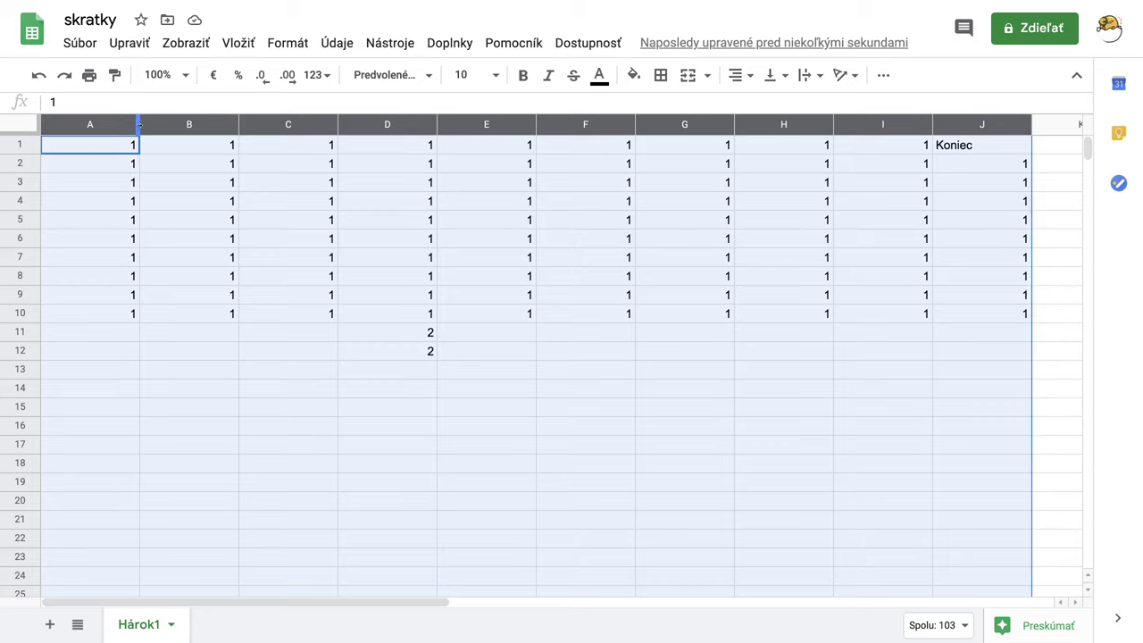
left_click_drag(138, 123, 55, 123)
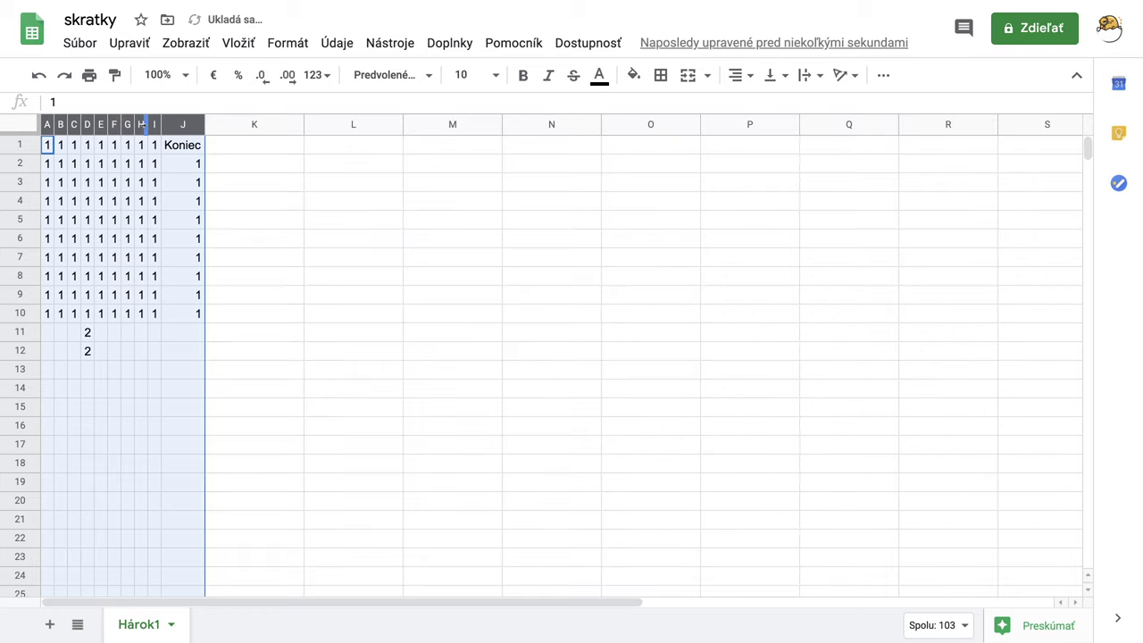